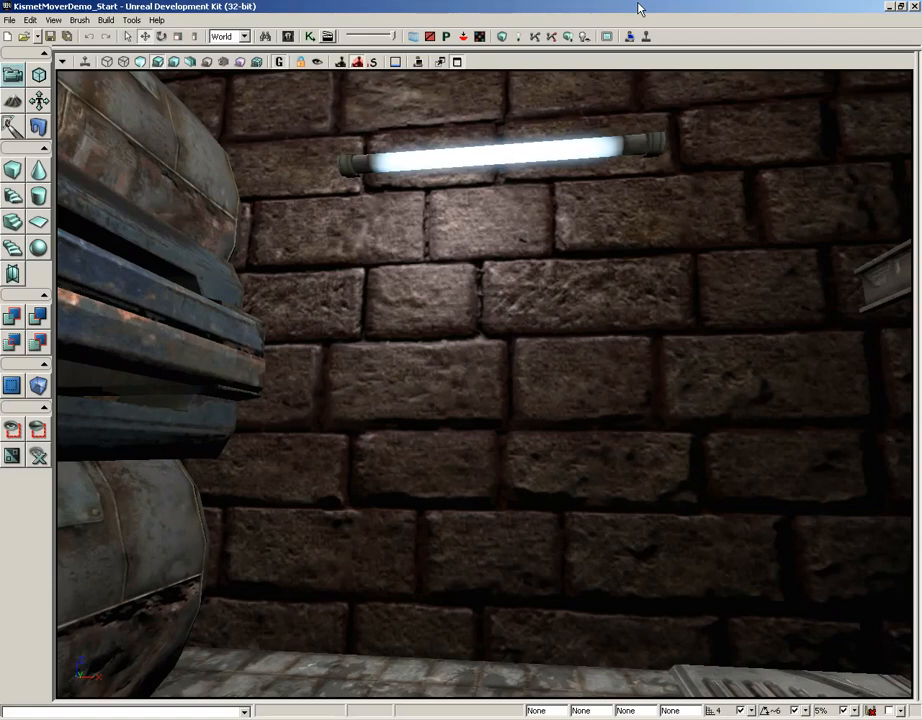
# Examine the brick wall beneath the fluorescent light up close in the level viewport.
pyautogui.moveTo(531, 414); pyautogui.dragTo(531, 268)
pyautogui.moveTo(531, 414); pyautogui.dragTo(432, 335, button='right')
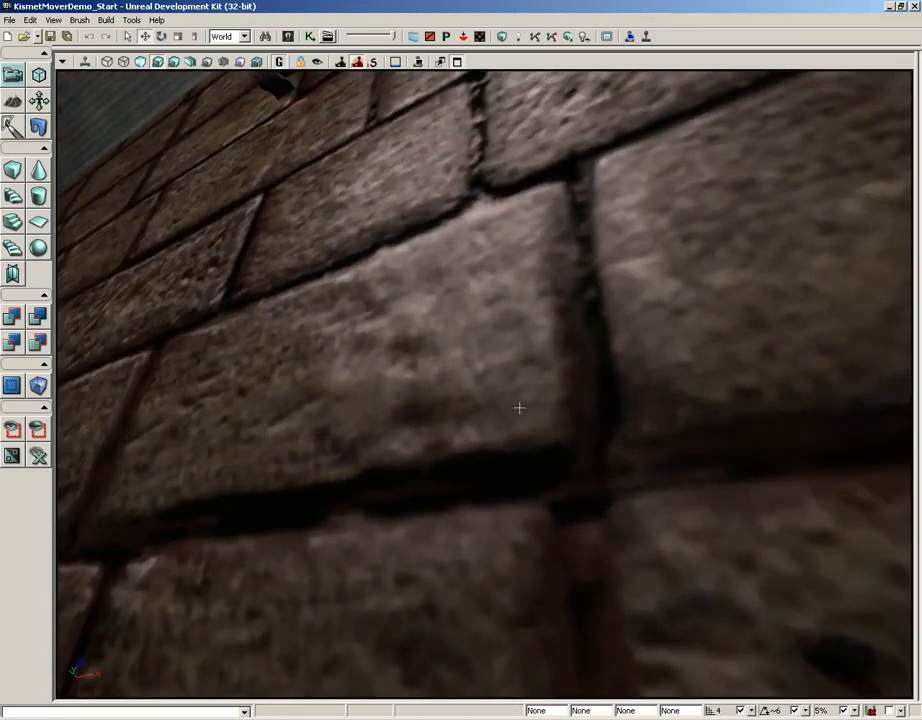
pyautogui.moveTo(556, 165); pyautogui.dragTo(512, 372)
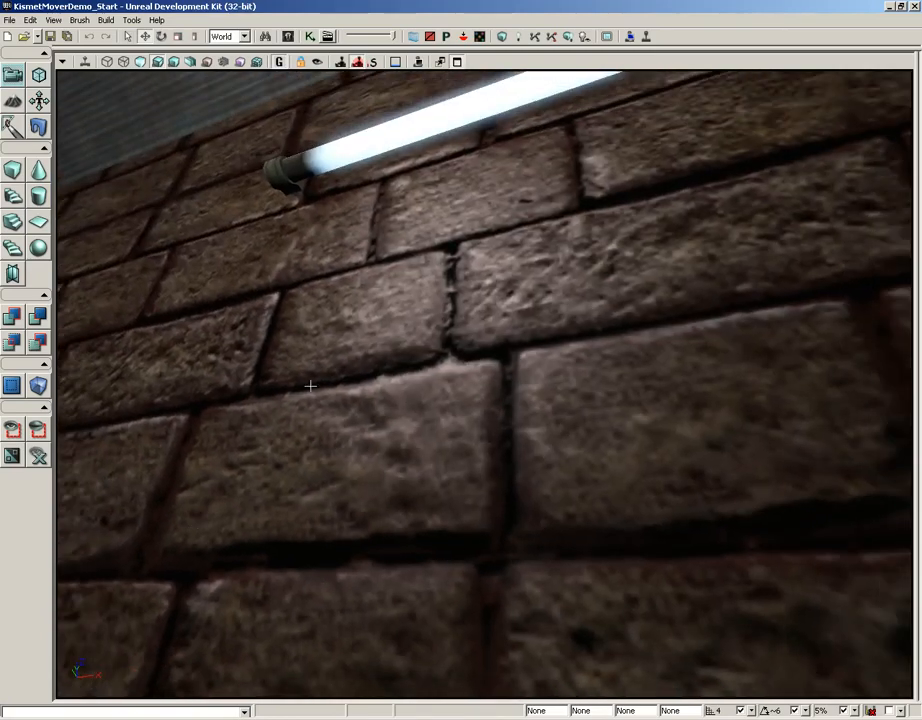
pyautogui.moveTo(437, 385); pyautogui.dragTo(496, 426, button='right')
pyautogui.moveTo(496, 426); pyautogui.dragTo(456, 485)
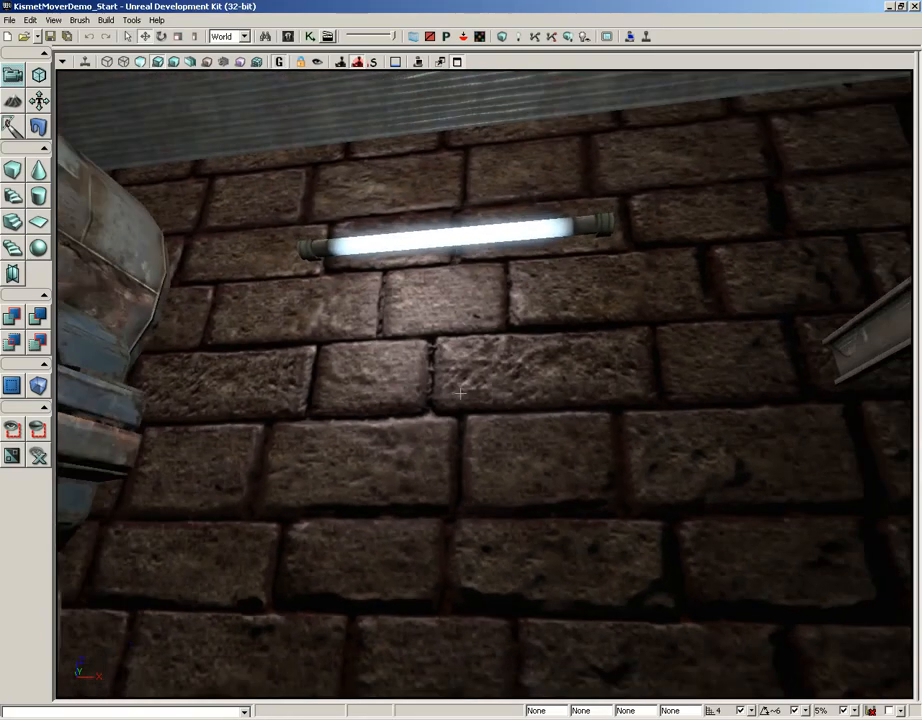
# Open the M_BrickDemo material from the Demo_Materials package for editing and bring its normal map Texture Sample into view.
pyautogui.click(288, 37)
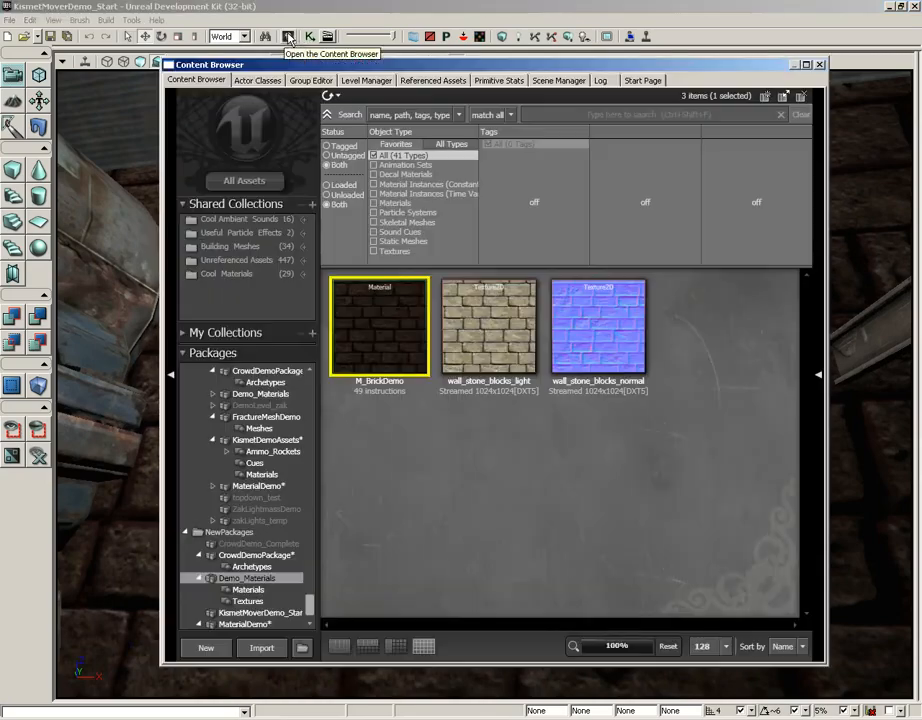
pyautogui.doubleClick(387, 333)
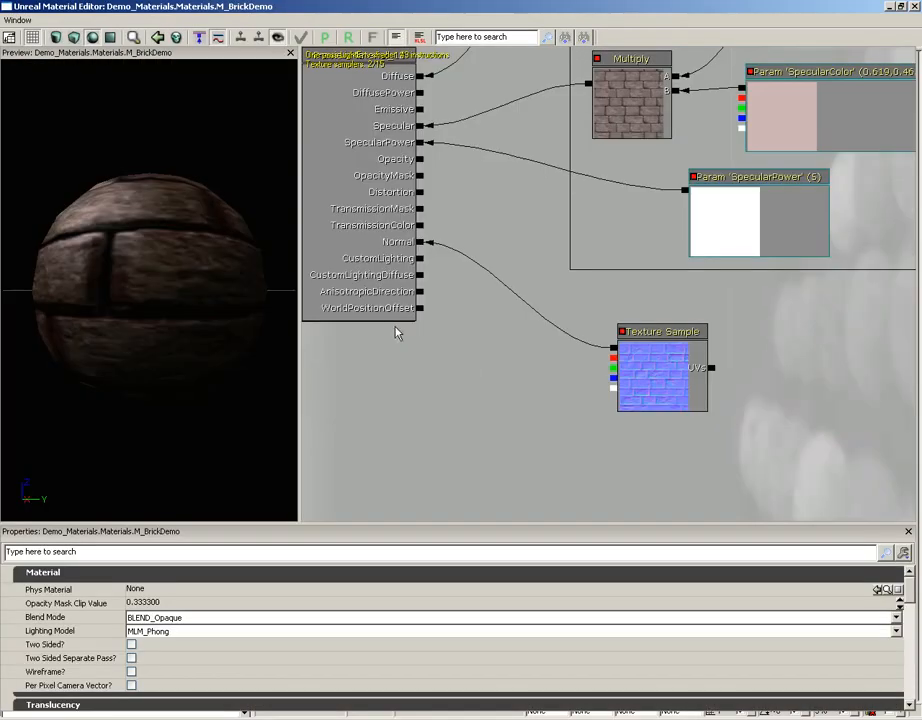
pyautogui.moveTo(407, 387); pyautogui.dragTo(347, 351)
pyautogui.moveTo(605, 341); pyautogui.dragTo(666, 307)
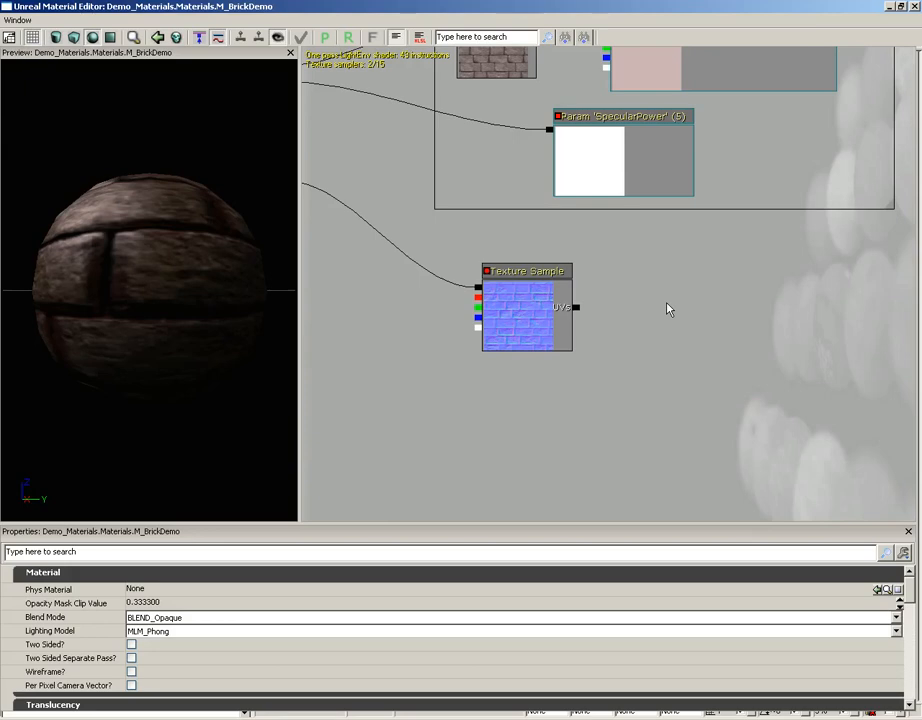
# Search all assets in the Content Browser for "detail" and select the T_HU_Stone_ND texture.
pyautogui.click(887, 9)
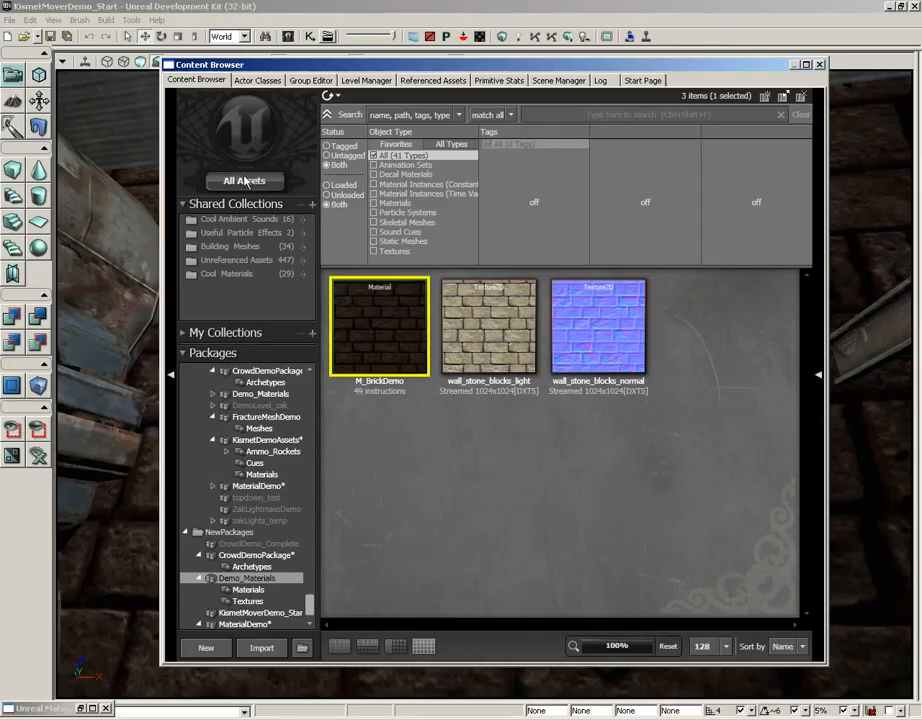
pyautogui.click(228, 182)
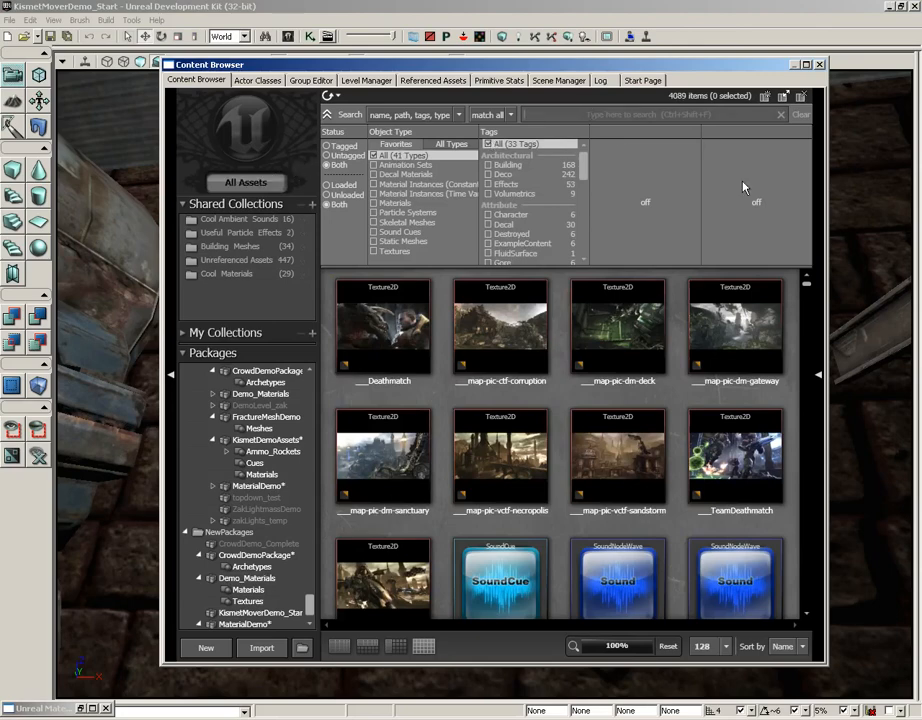
pyautogui.hotkey('ctrl', 'shift', 'f')
pyautogui.write('detail')
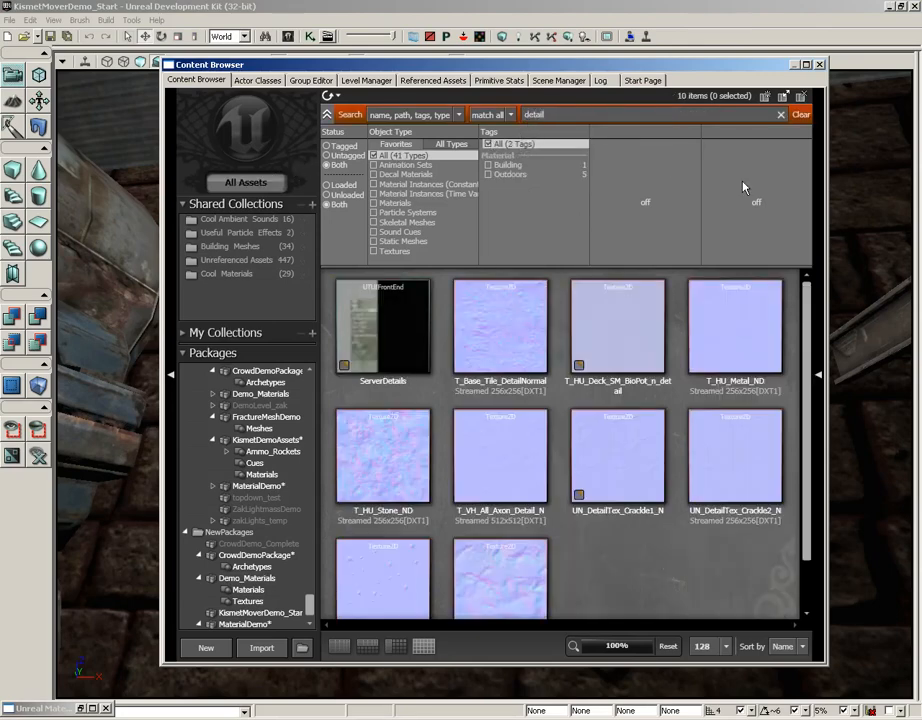
pyautogui.scroll(-2, 808, 440)
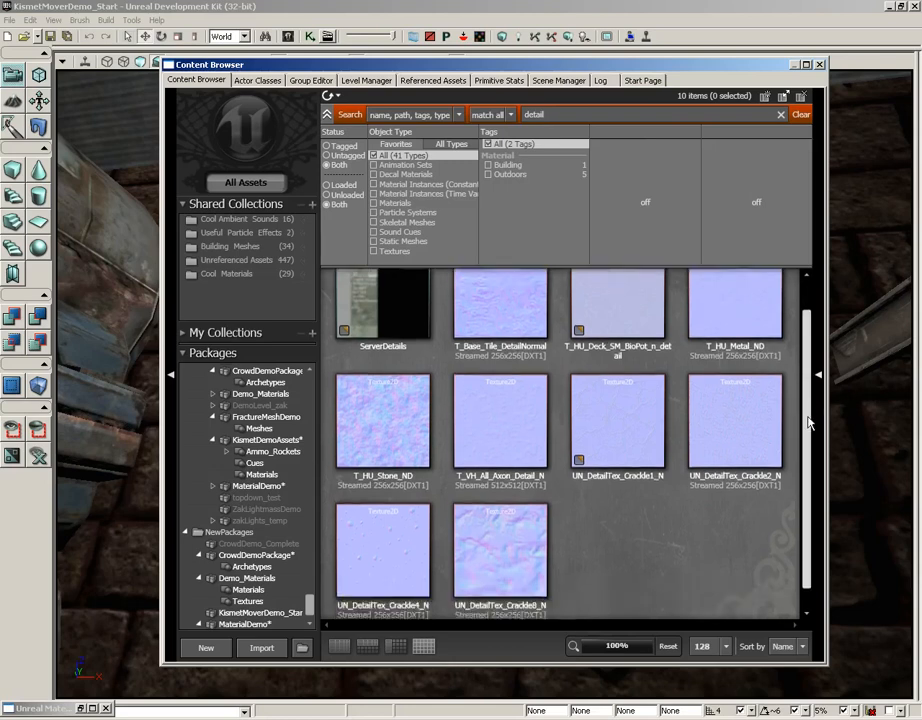
pyautogui.moveTo(807, 429)
pyautogui.mouseDown()
pyautogui.moveTo(808, 412)
pyautogui.moveTo(809, 435)
pyautogui.mouseUp()
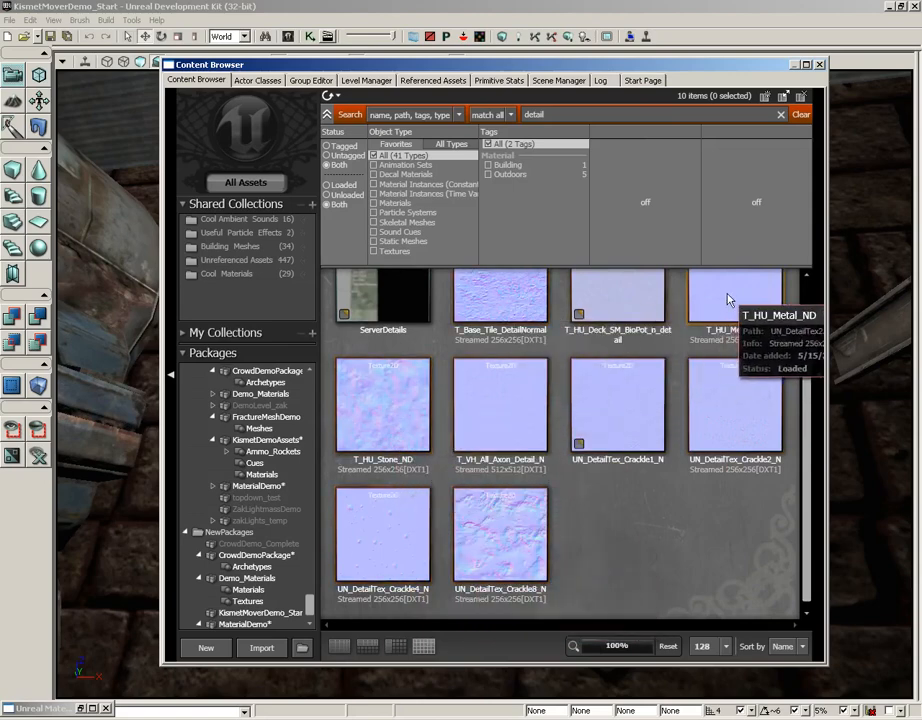
pyautogui.click(405, 405)
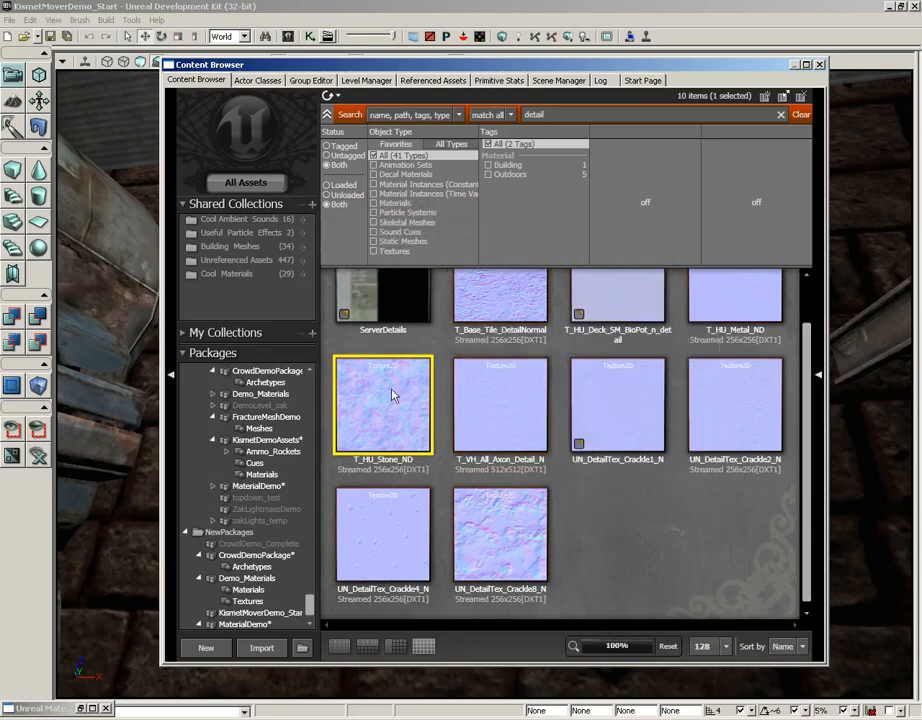
# Add a Texture Sample using T_HU_Stone_ND to the M_BrickDemo graph, to the right of the brick normal map sample.
pyautogui.click(85, 709)
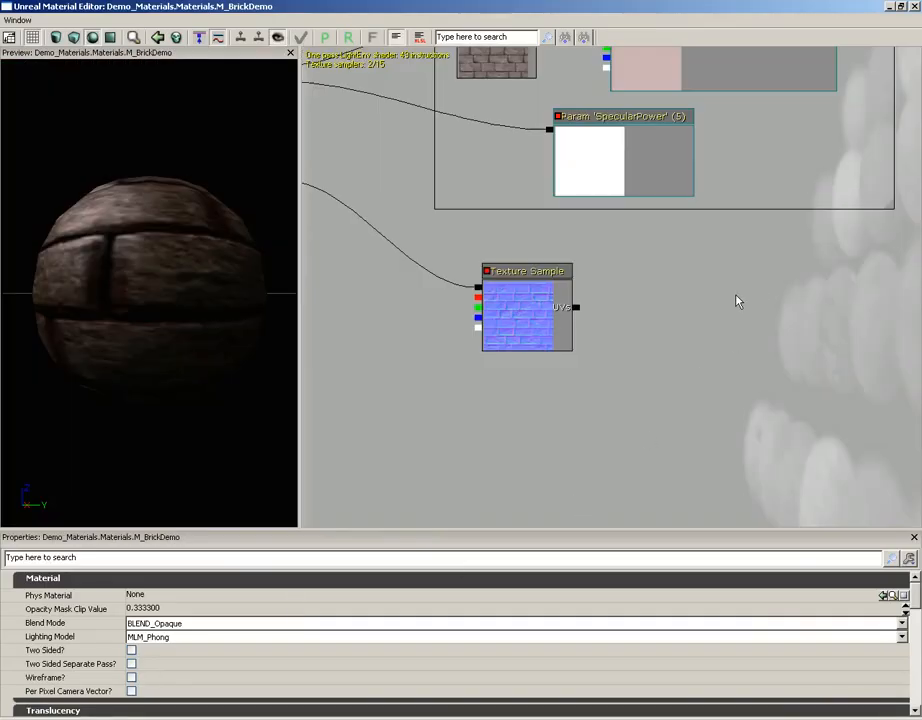
pyautogui.click(718, 317)
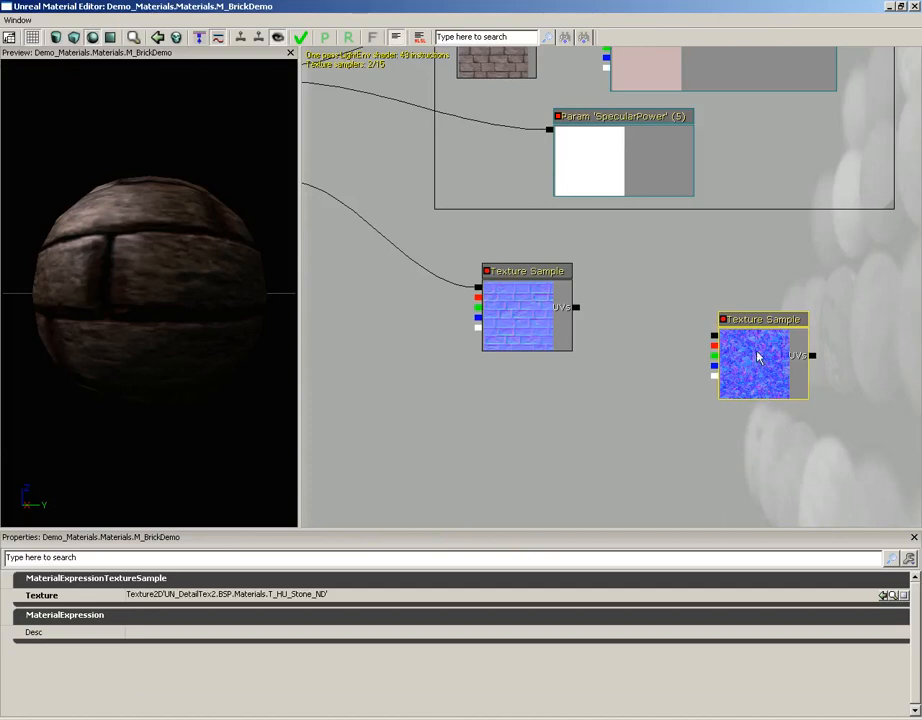
pyautogui.moveTo(757, 357); pyautogui.dragTo(758, 318)
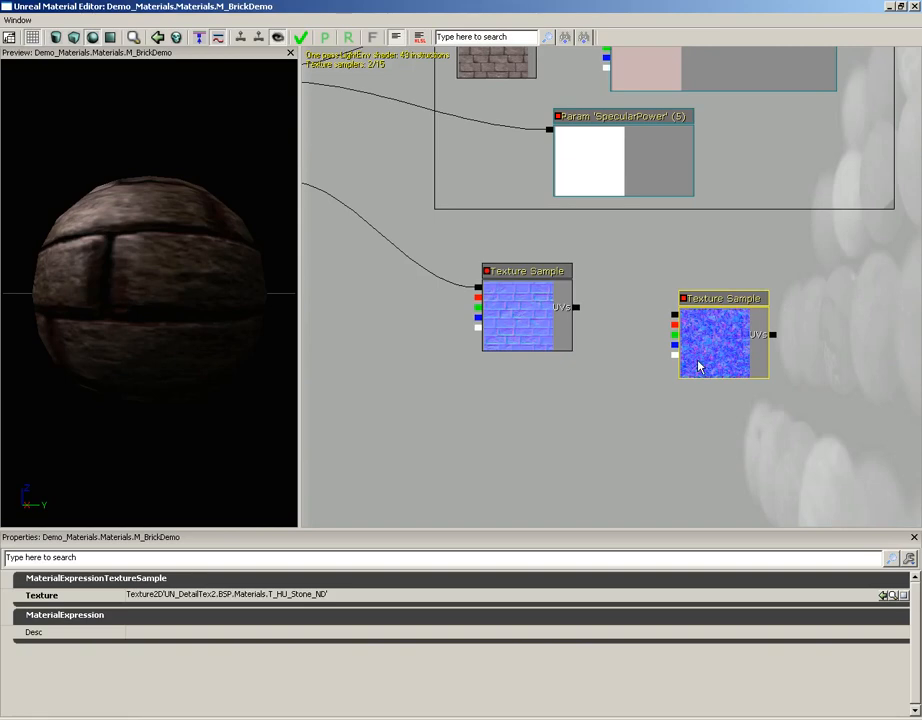
# Add a ComponentMask node with R and G enabled, placed below and between the two normal map Texture Samples.
pyautogui.rightClick(565, 406)
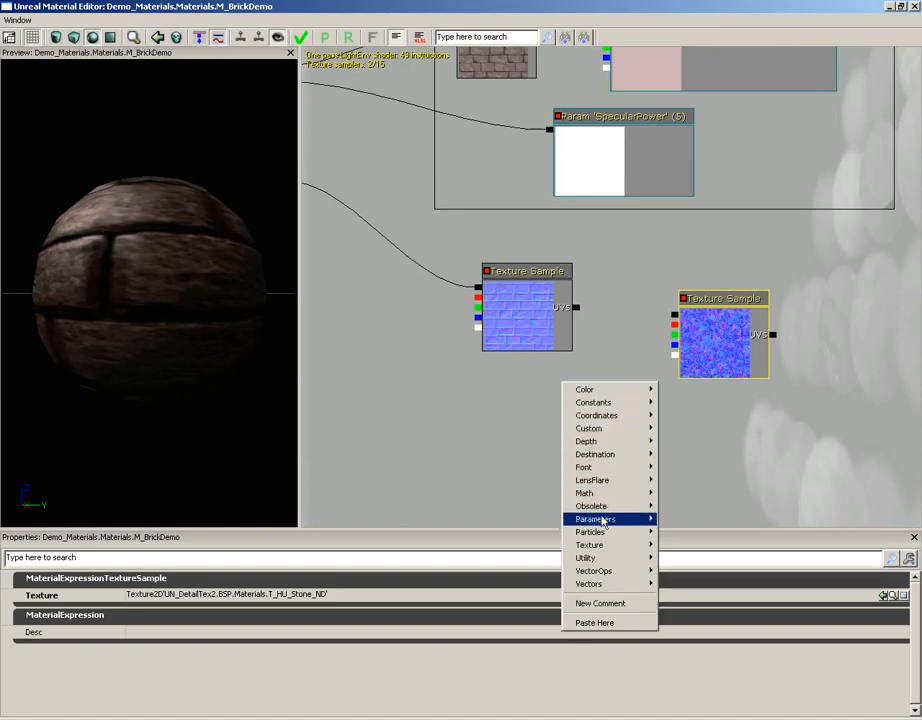
pyautogui.moveTo(608, 560)
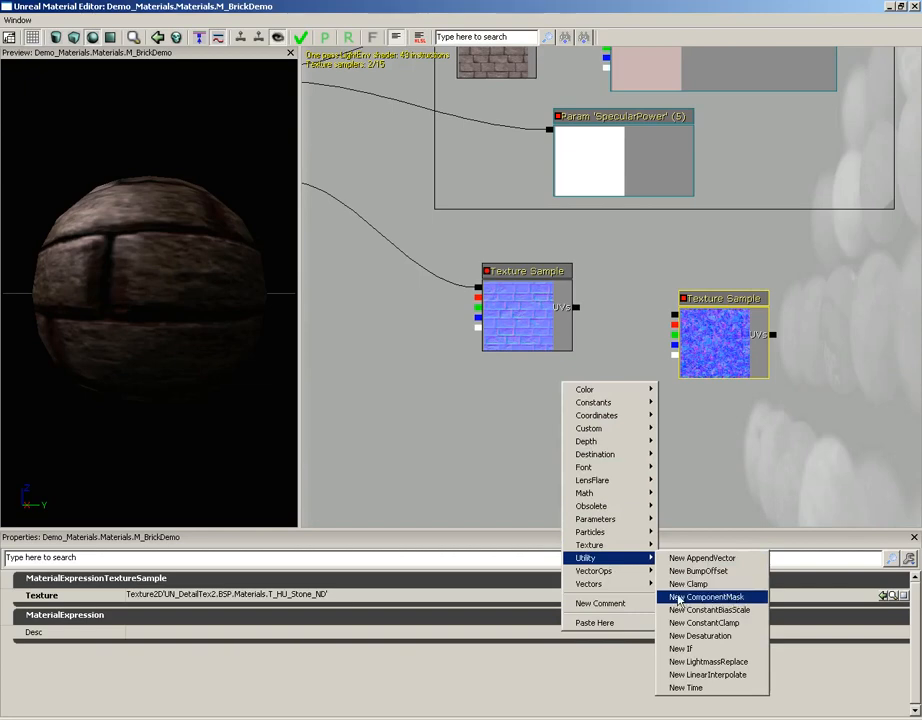
pyautogui.click(716, 597)
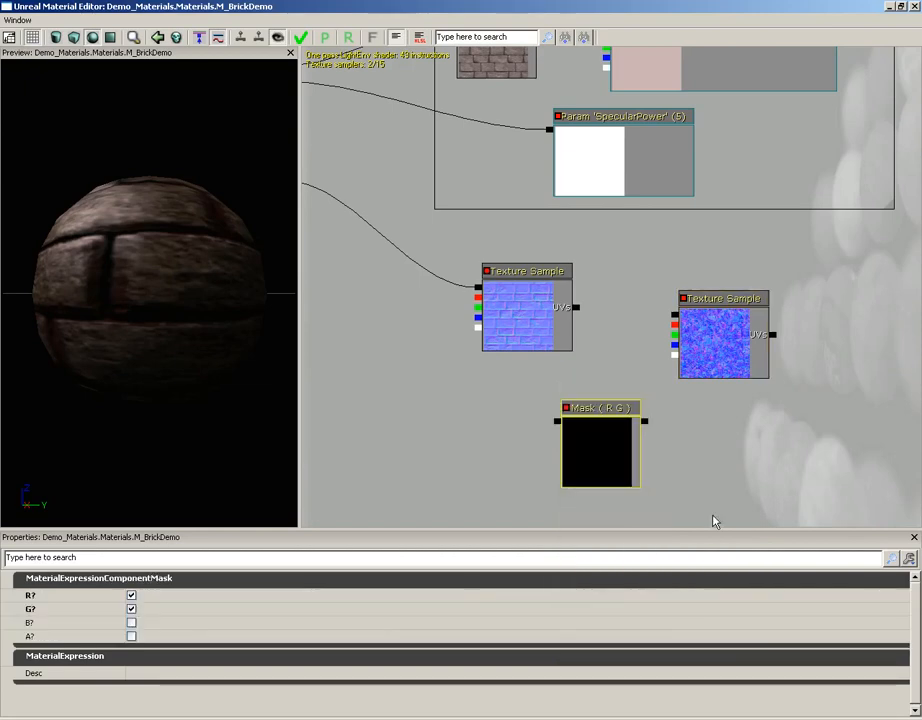
pyautogui.moveTo(730, 362); pyautogui.dragTo(784, 352)
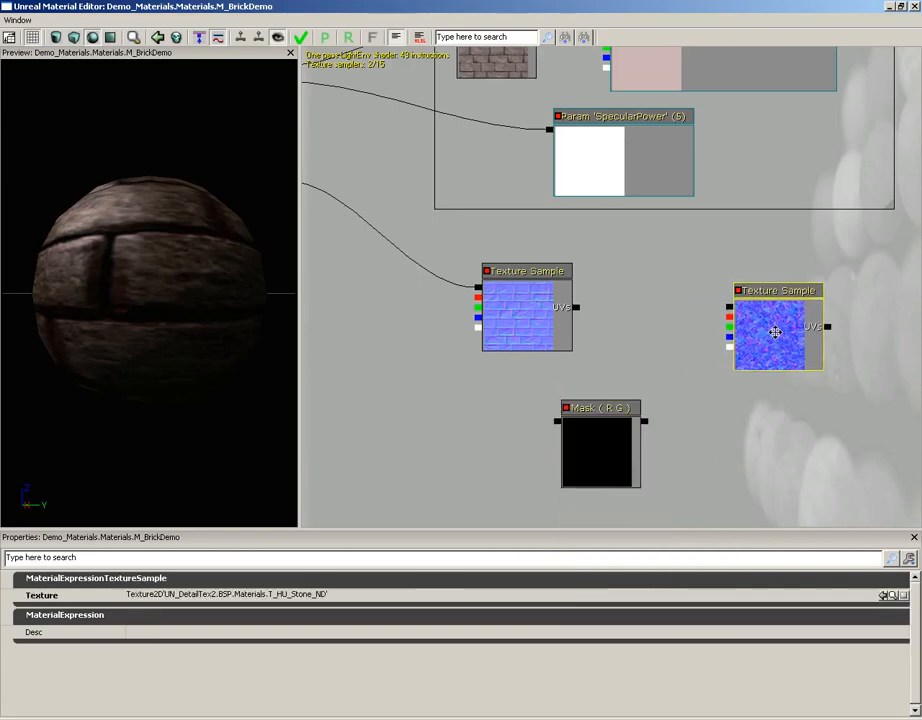
pyautogui.click(613, 459)
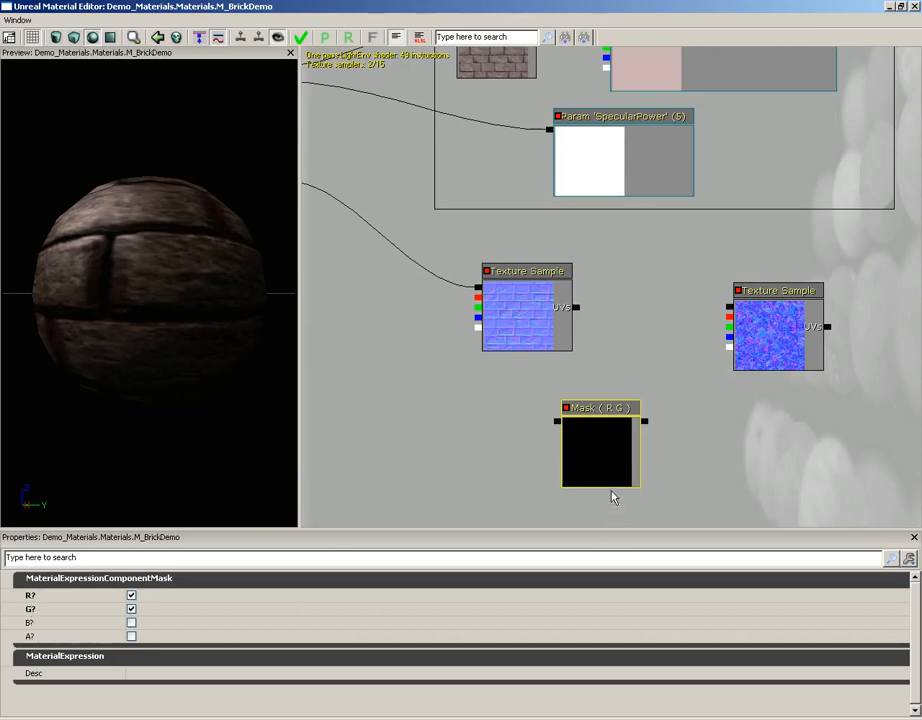
pyautogui.keyDown('ctrl'); pyautogui.moveTo(590, 440); pyautogui.dragTo(641, 420); pyautogui.keyUp('ctrl')
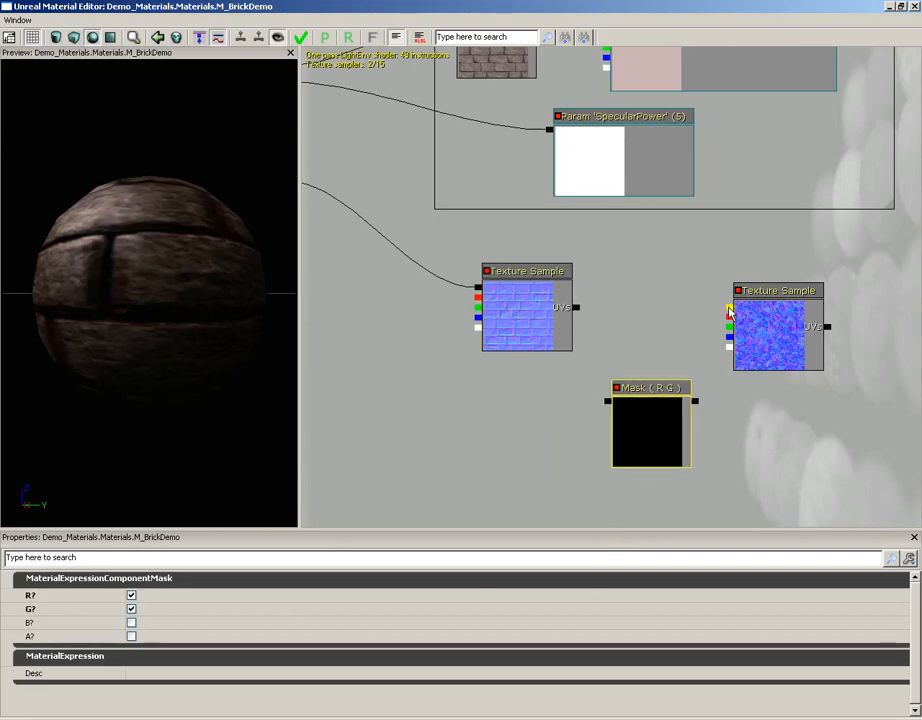
# Connect the stone detail Texture Sample's RGB output to the Mask node's input and space the two nodes apart.
pyautogui.moveTo(730, 313); pyautogui.dragTo(695, 401)
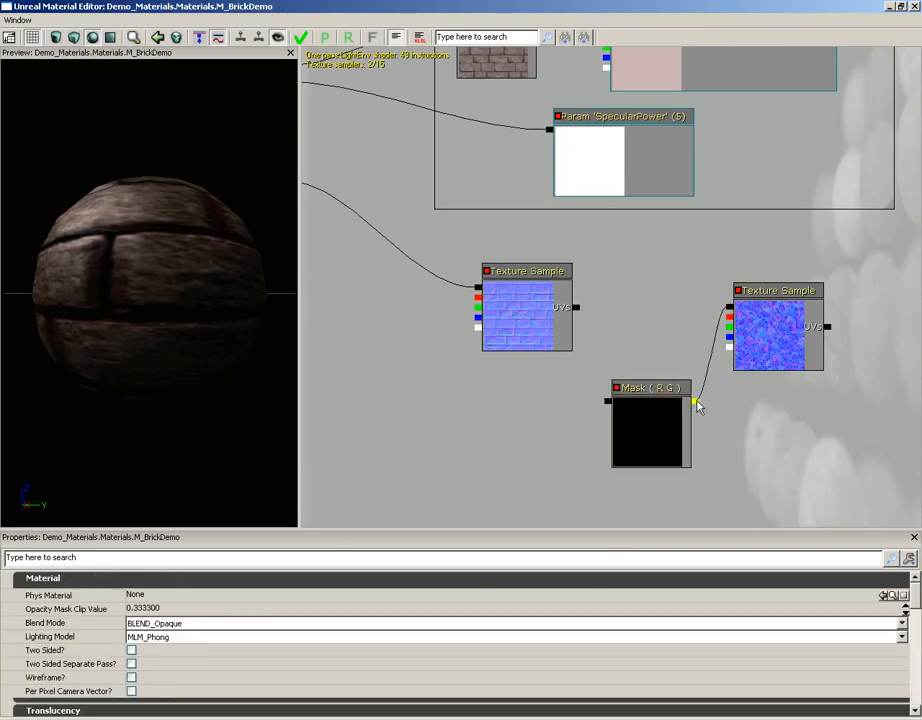
pyautogui.keyDown('ctrl'); pyautogui.moveTo(778, 323); pyautogui.dragTo(838, 312); pyautogui.keyUp('ctrl')
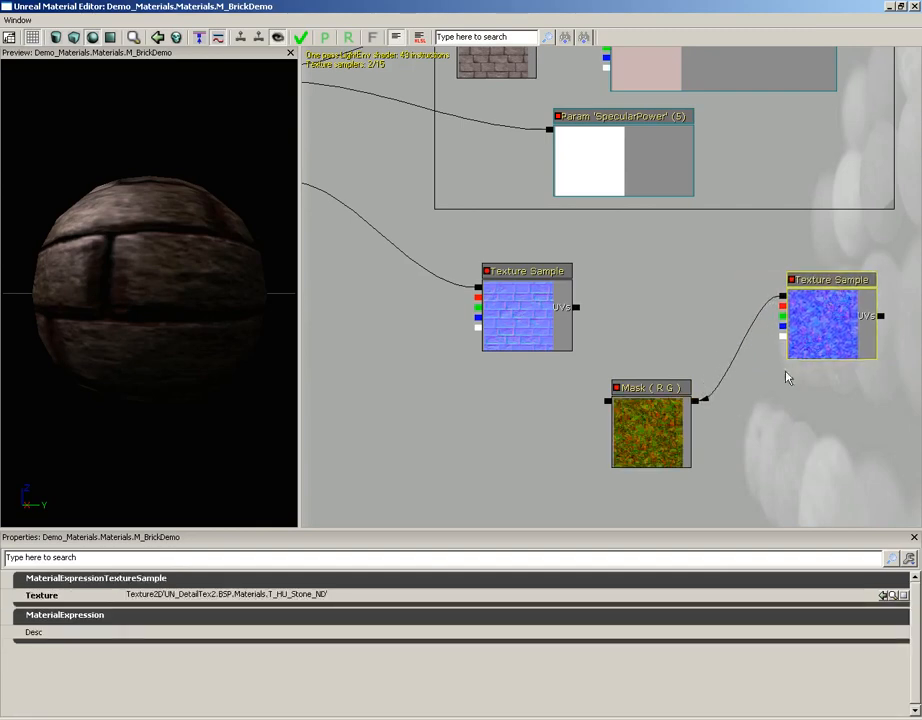
pyautogui.click(646, 424)
pyautogui.keyDown('ctrl'); pyautogui.moveTo(646, 424); pyautogui.dragTo(673, 421); pyautogui.keyUp('ctrl')
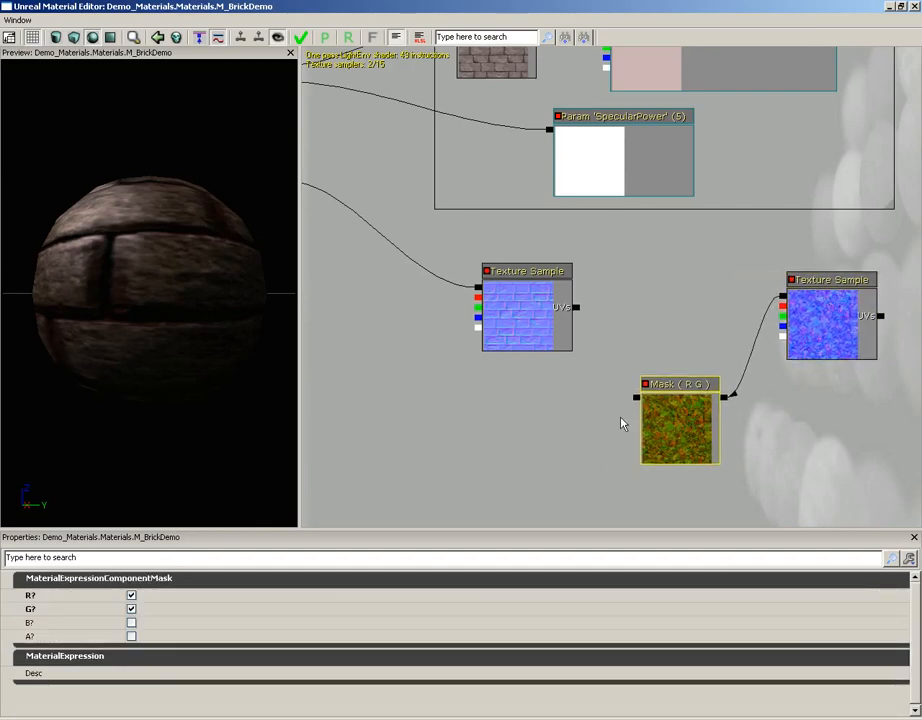
# Add an AppendVector node to the lower left of the Mask node.
pyautogui.moveTo(595, 432); pyautogui.dragTo(547, 346)
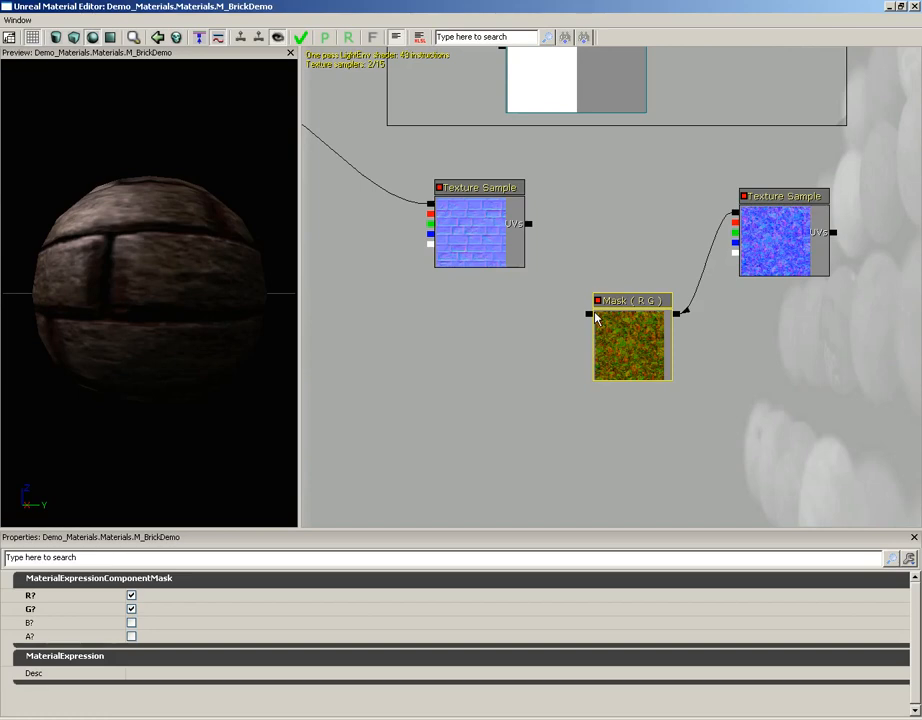
pyautogui.rightClick(490, 372)
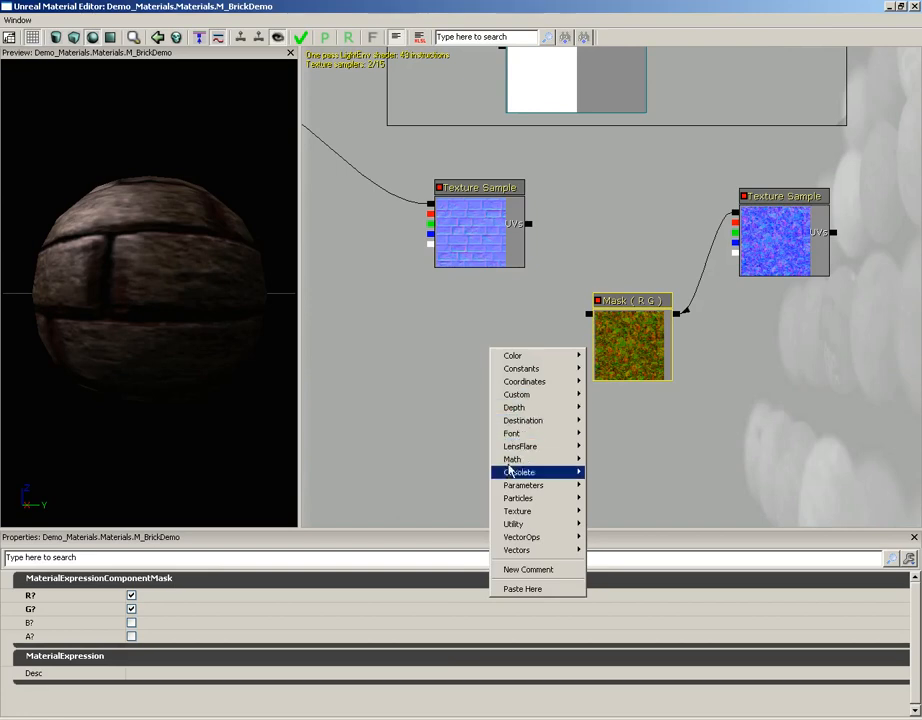
pyautogui.moveTo(510, 526)
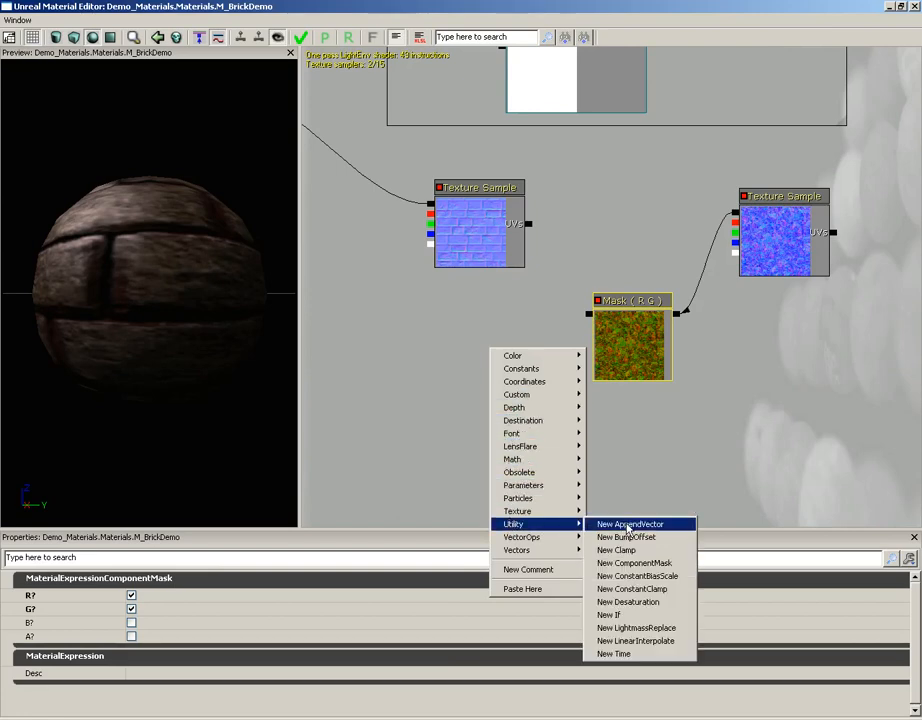
pyautogui.click(675, 532)
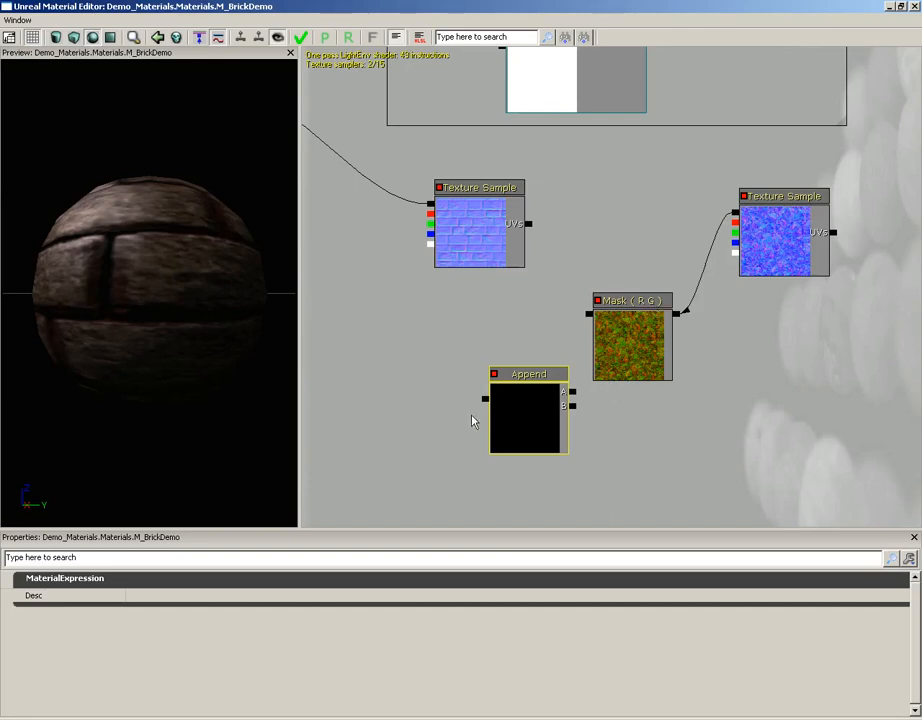
# Add a Constant node with an R value of 0 below the Mask node.
pyautogui.moveTo(531, 399); pyautogui.dragTo(483, 378)
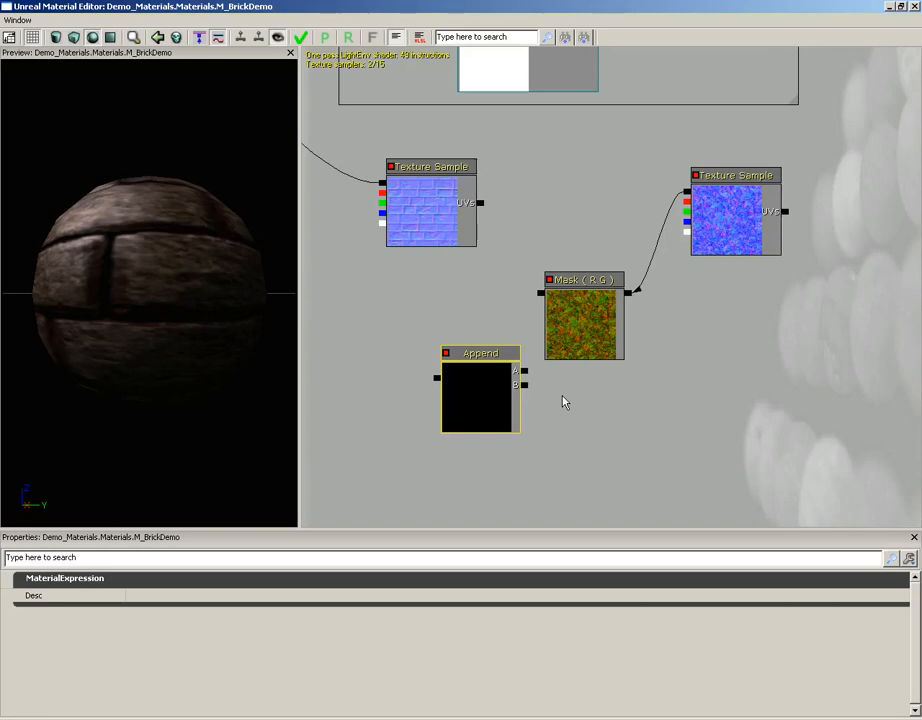
pyautogui.click(597, 422)
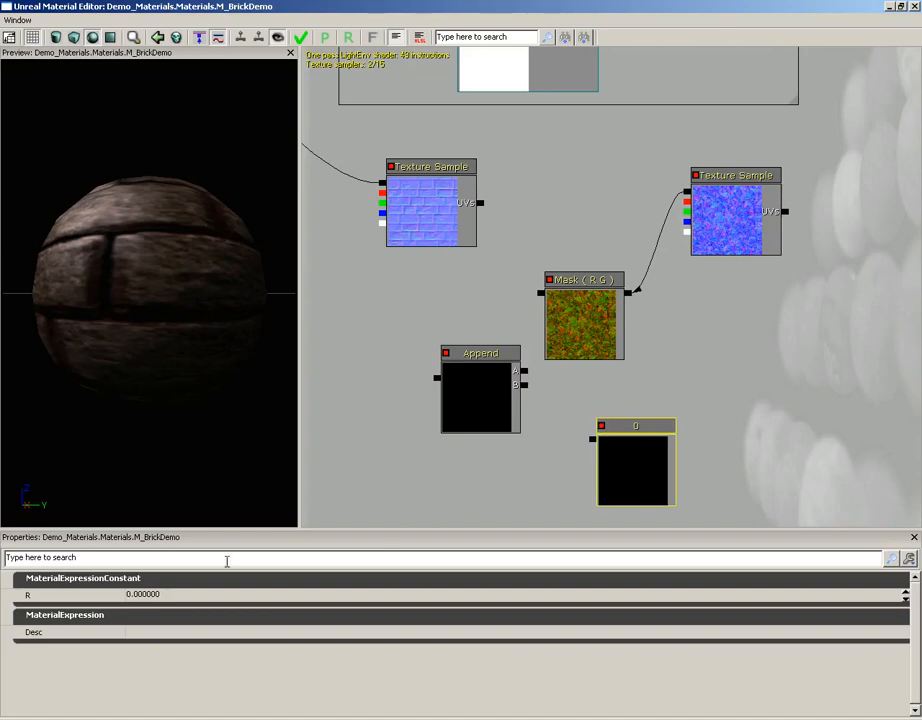
pyautogui.click(150, 594)
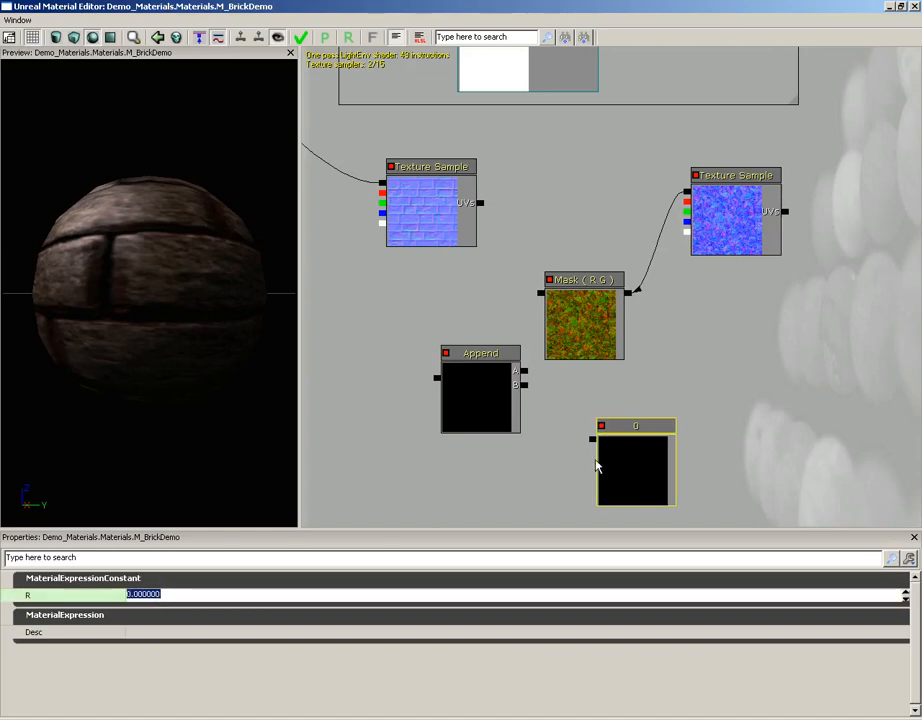
pyautogui.write('0')
pyautogui.press('Return')
# Connect the 0 constant to the Append node's B input and the Mask output to its A input.
pyautogui.moveTo(594, 439); pyautogui.dragTo(525, 302)
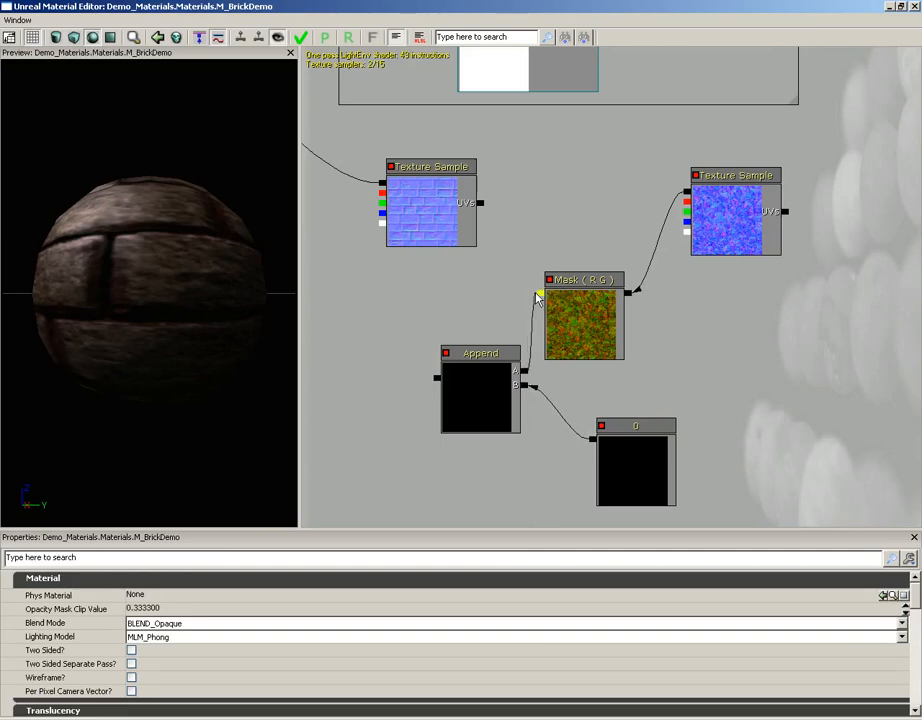
pyautogui.moveTo(536, 294); pyautogui.dragTo(538, 294)
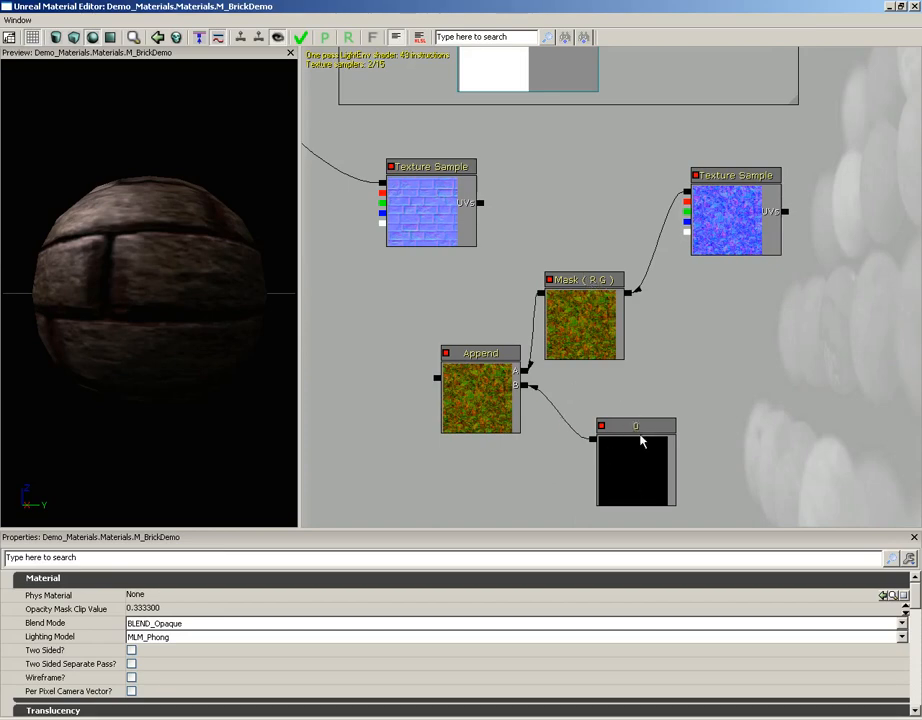
pyautogui.moveTo(494, 259); pyautogui.dragTo(630, 263)
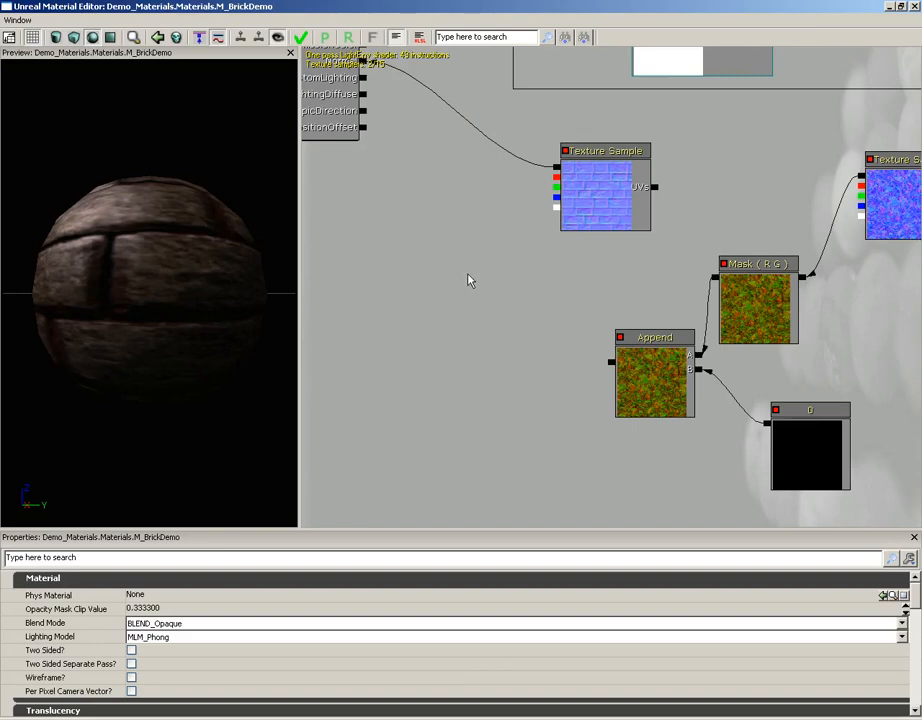
pyautogui.moveTo(494, 257); pyautogui.dragTo(531, 265)
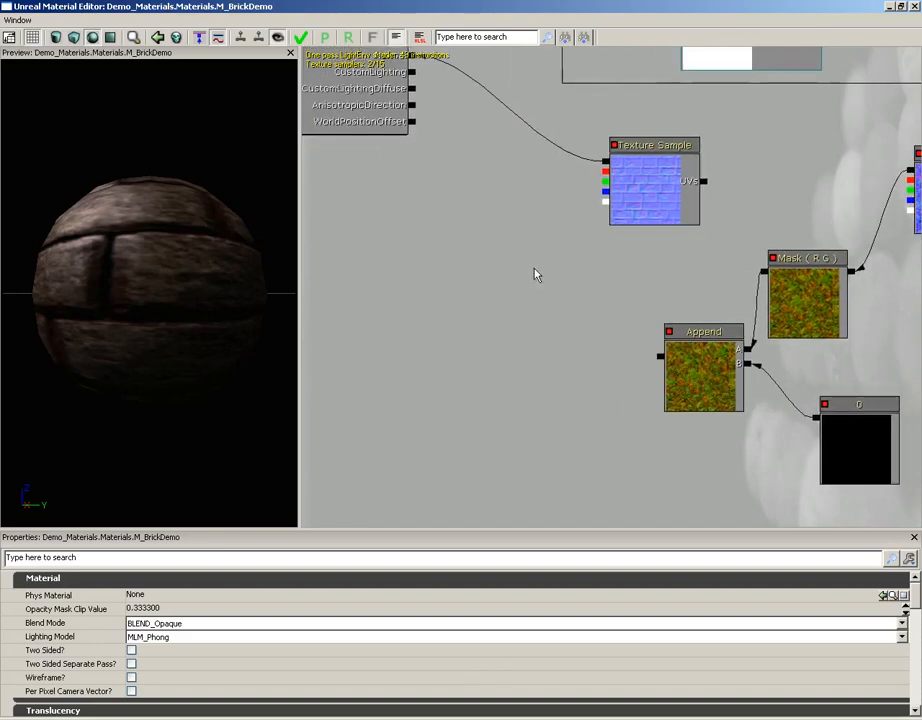
# Add an Add node below the brick normal Texture Sample, feeding that texture's RGB output into A and the Append output into B.
pyautogui.click(497, 280)
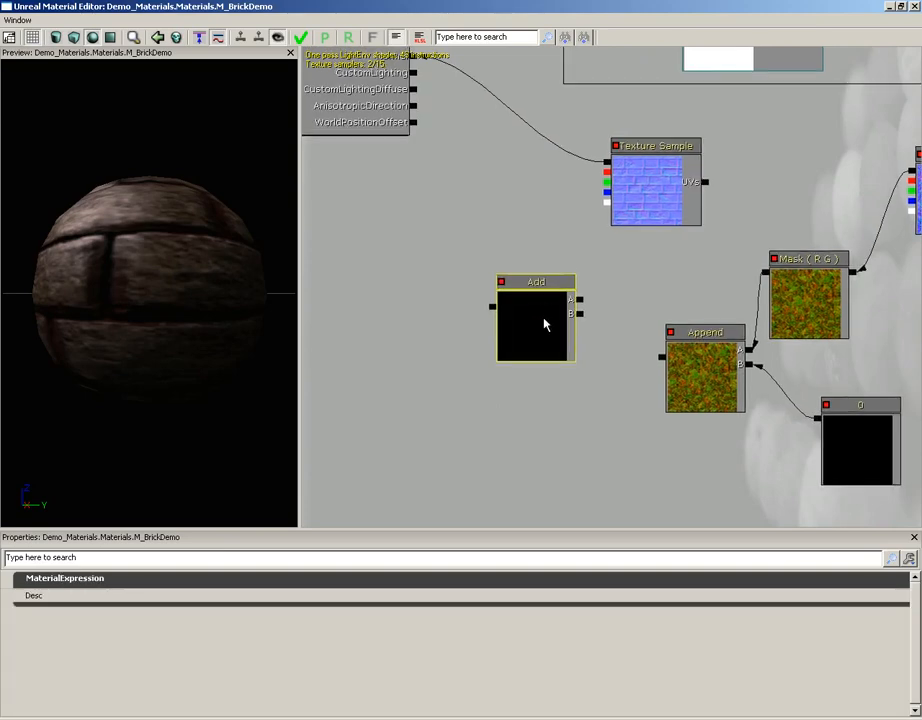
pyautogui.moveTo(543, 322); pyautogui.dragTo(606, 165)
pyautogui.click(549, 282)
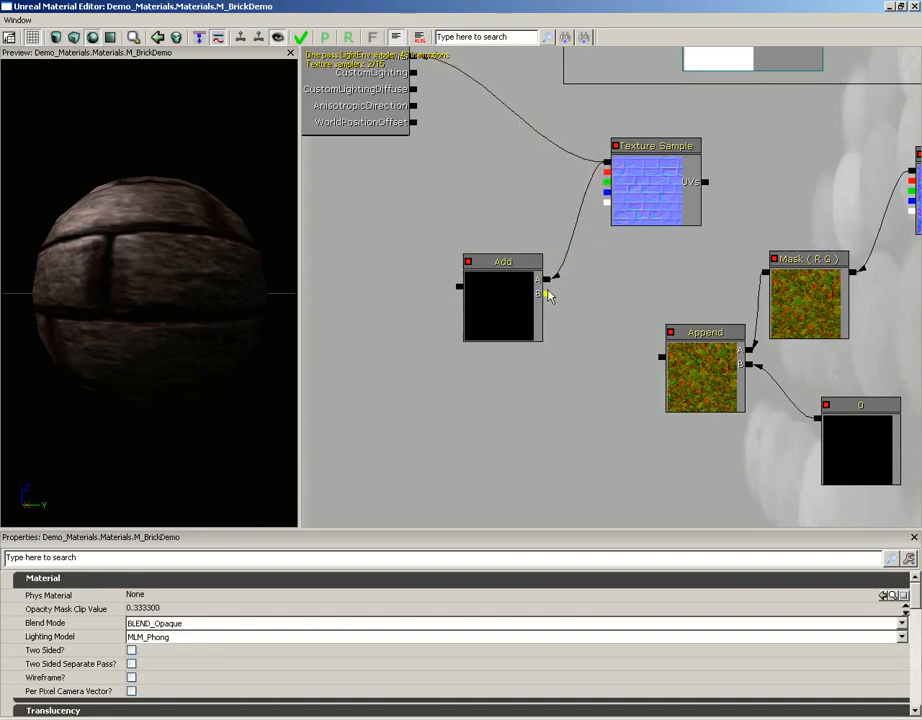
pyautogui.moveTo(660, 356); pyautogui.dragTo(547, 293)
# Connect the Add node's output to the material's Normal input in place of the brick texture and inspect the preview sphere.
pyautogui.moveTo(568, 357); pyautogui.dragTo(524, 430)
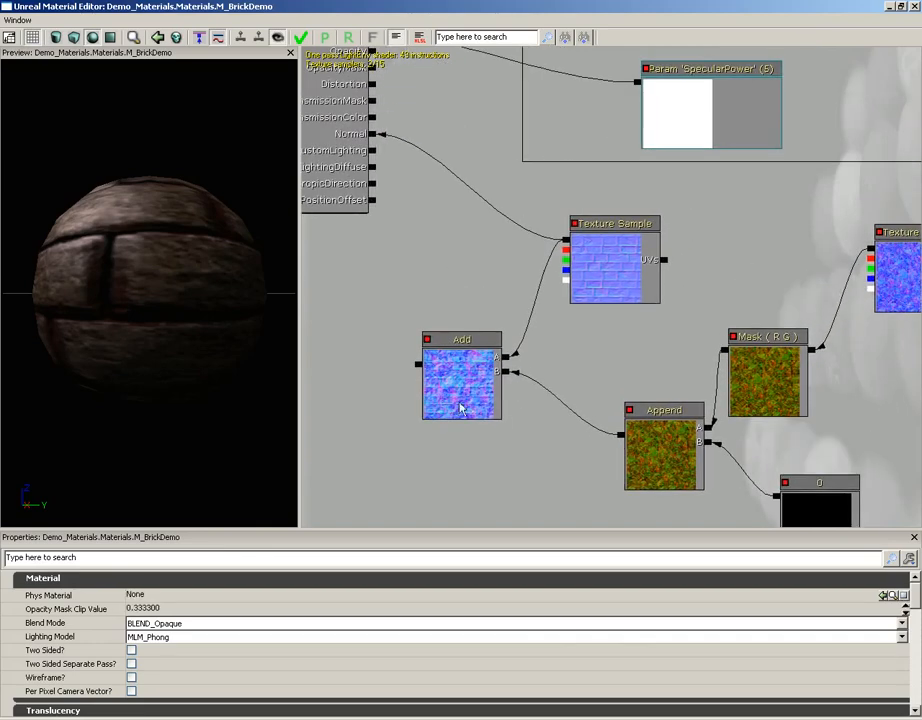
pyautogui.moveTo(418, 369); pyautogui.dragTo(372, 137)
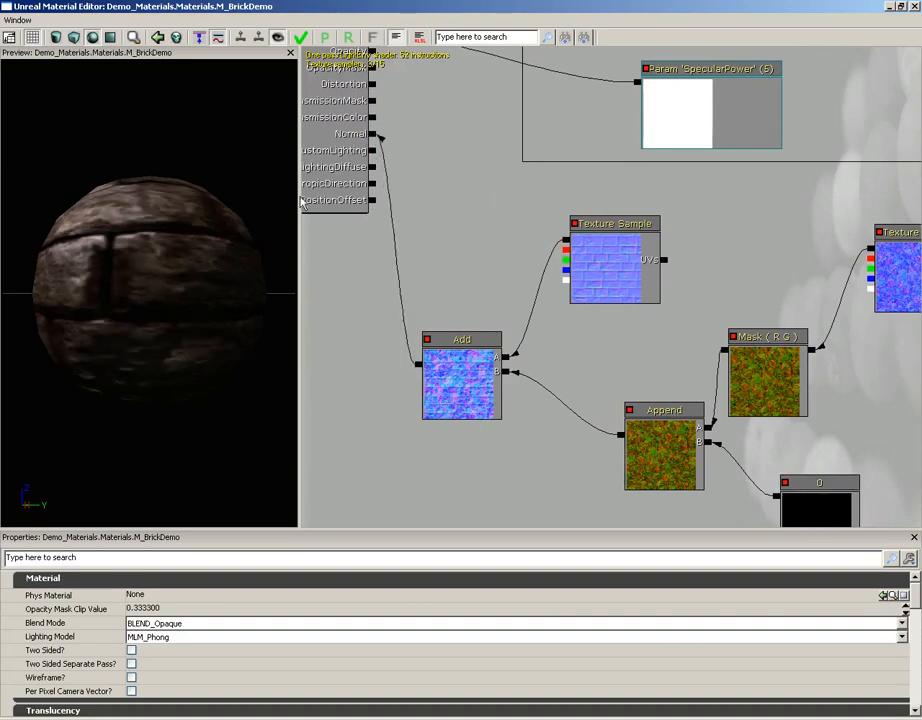
pyautogui.moveTo(140, 243); pyautogui.dragTo(35, 185)
# Add a TextureCoordinate node beside the stone detail Texture Sample and connect it to that sample's UVs input.
pyautogui.moveTo(700, 272); pyautogui.dragTo(617, 268)
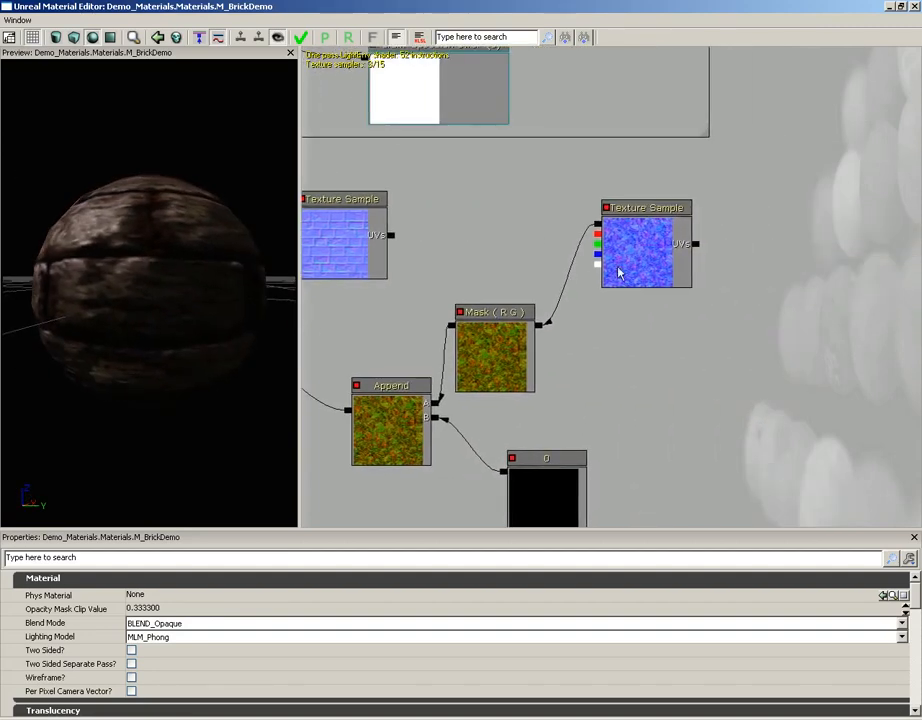
pyautogui.click(620, 265)
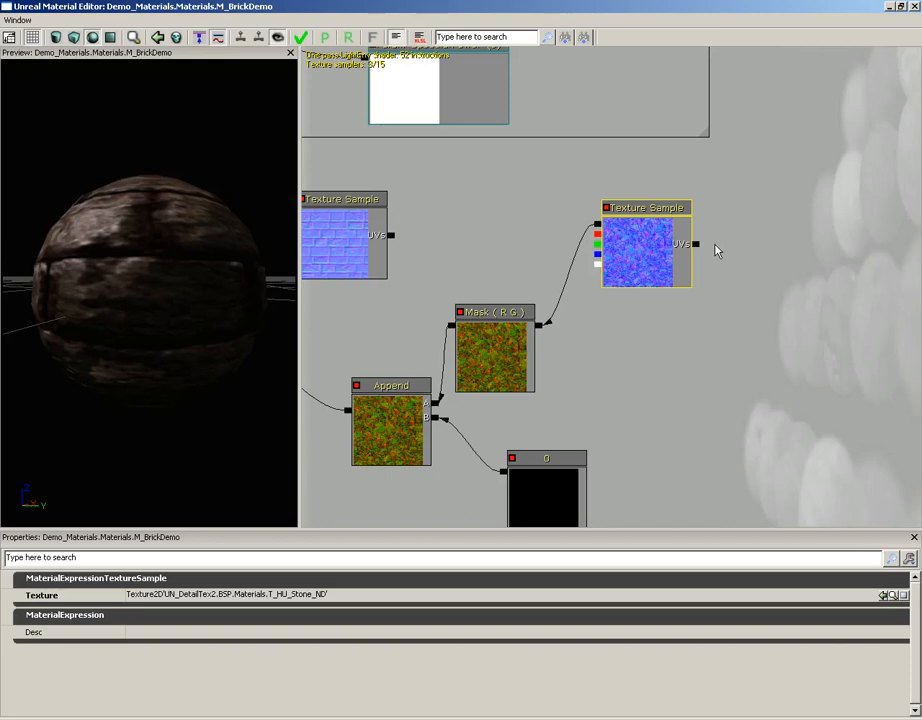
pyautogui.moveTo(757, 317); pyautogui.dragTo(669, 294)
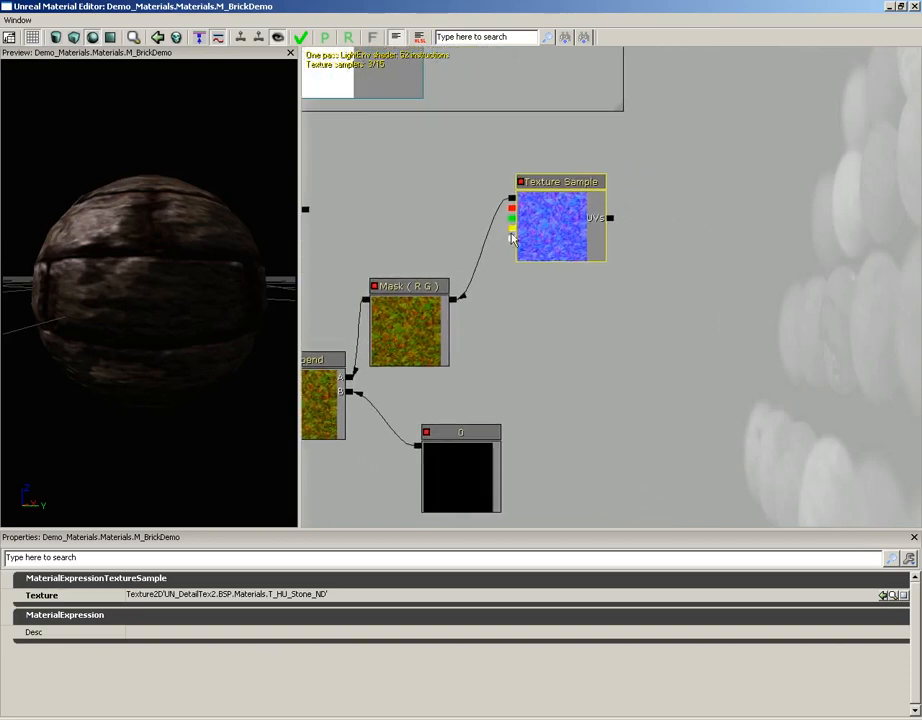
pyautogui.rightClick(676, 223)
pyautogui.moveTo(705, 238)
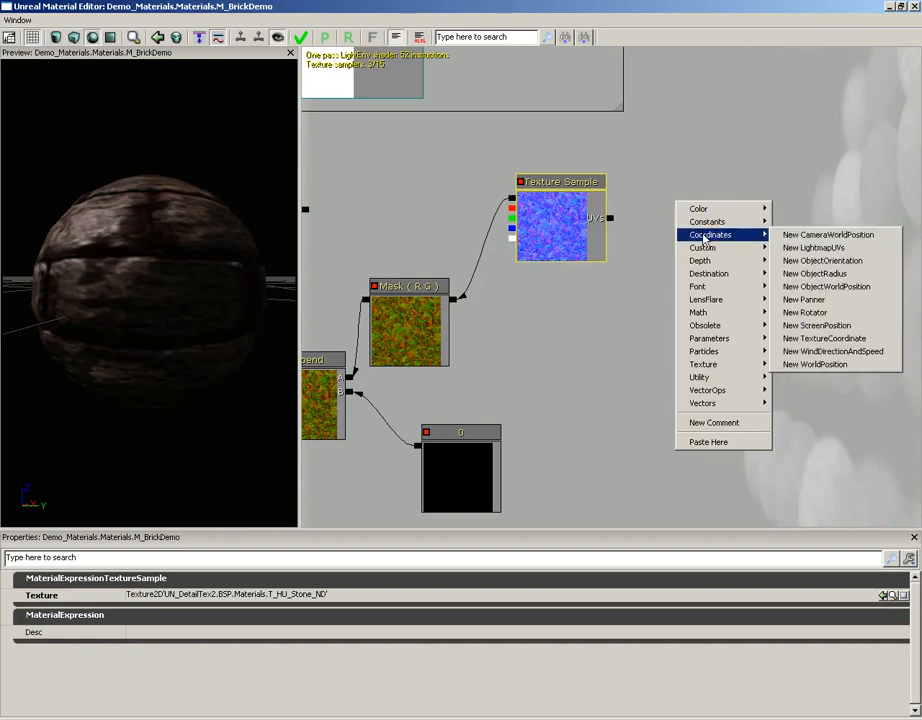
pyautogui.click(826, 340)
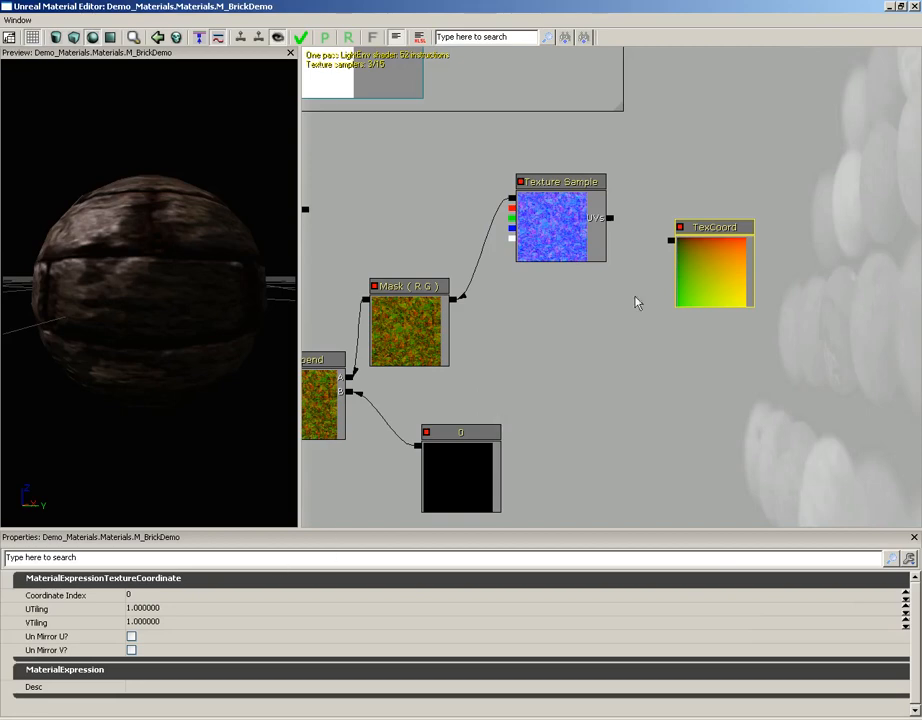
pyautogui.moveTo(671, 241); pyautogui.dragTo(614, 224)
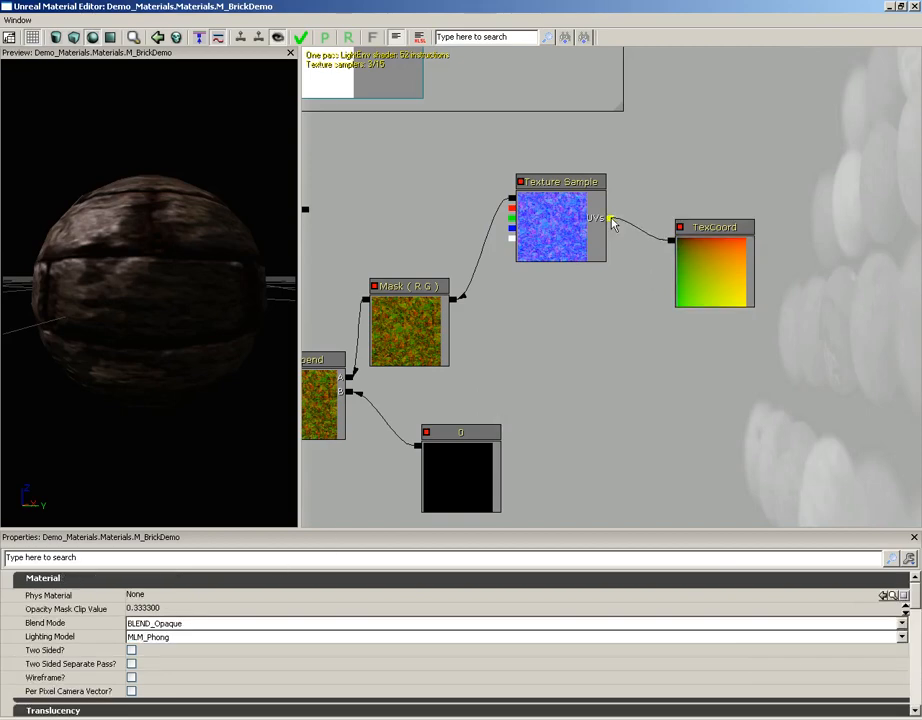
# Set the TexCoord node's UTiling and VTiling to 5 and inspect the brick detail on the preview sphere up close.
pyautogui.click(717, 289)
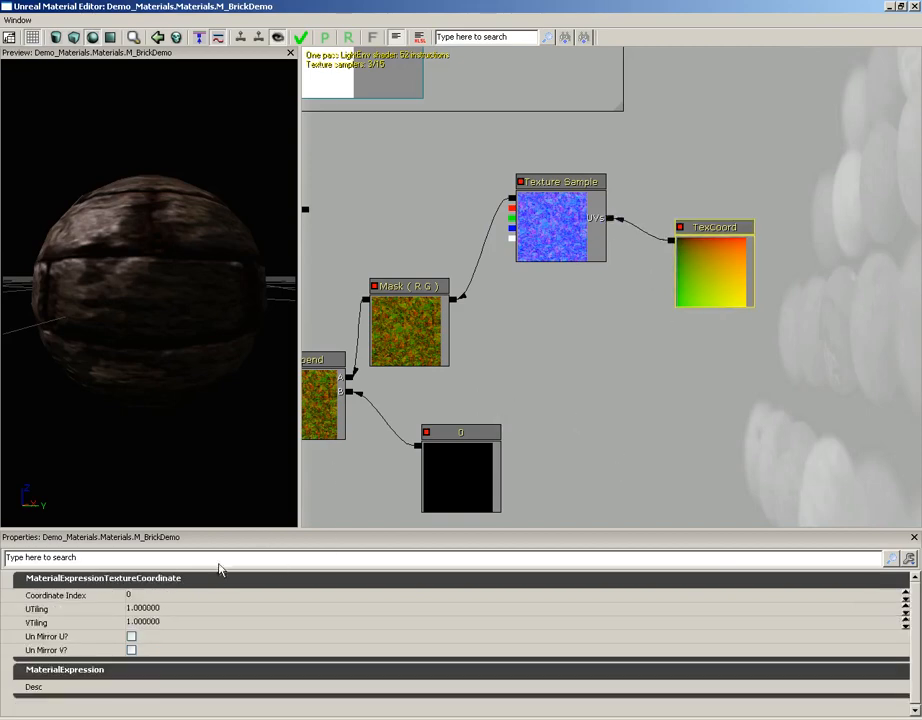
pyautogui.click(178, 608)
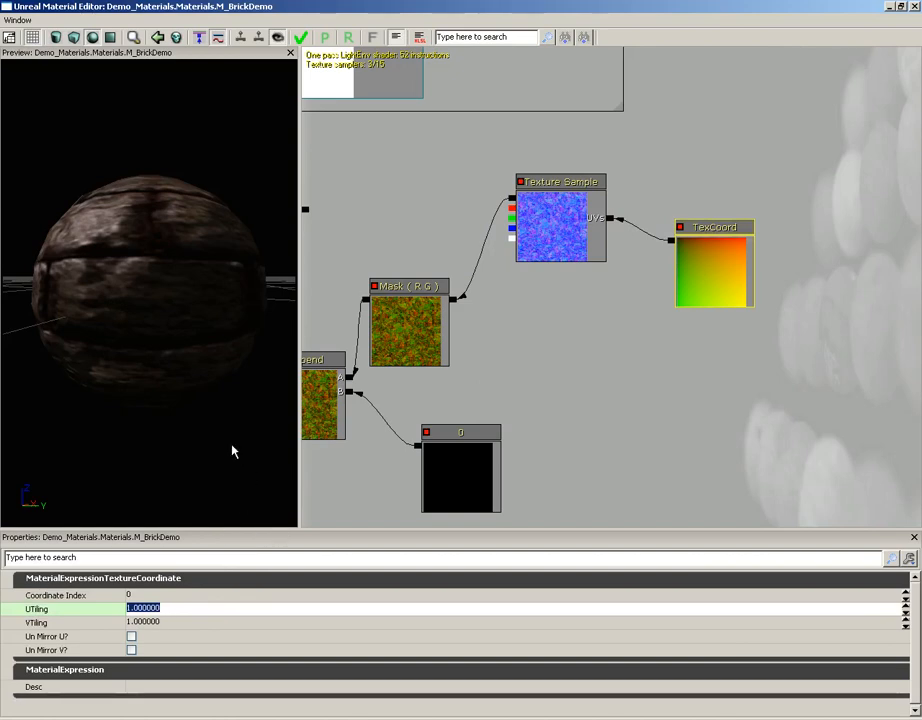
pyautogui.write('5')
pyautogui.press('Tab')
pyautogui.write('5')
pyautogui.press('Return')
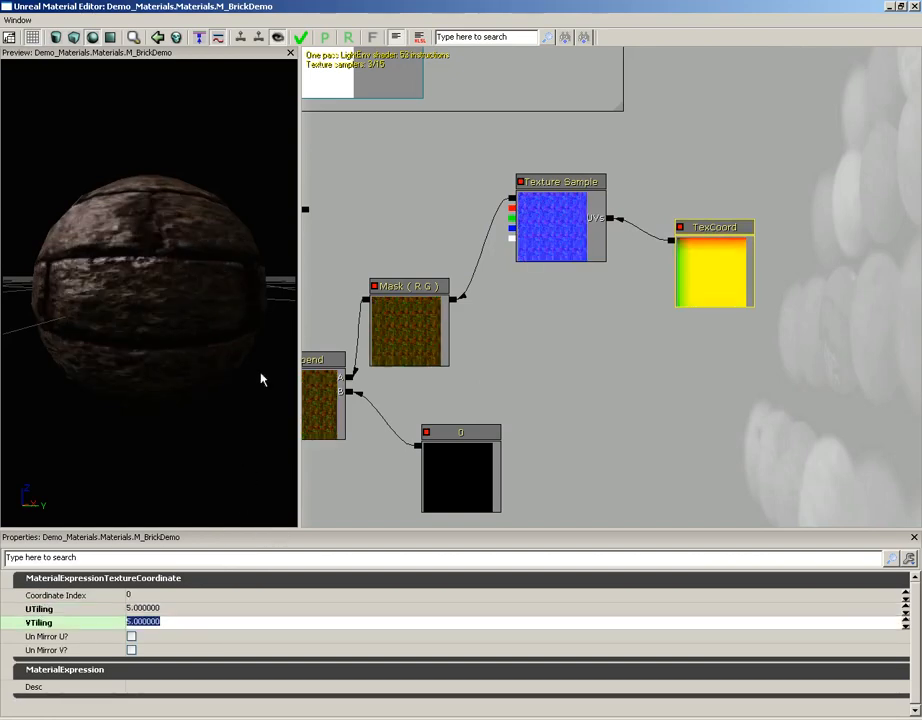
pyautogui.moveTo(261, 379); pyautogui.dragTo(84, 192)
pyautogui.moveTo(142, 322); pyautogui.dragTo(215, 307, button='right')
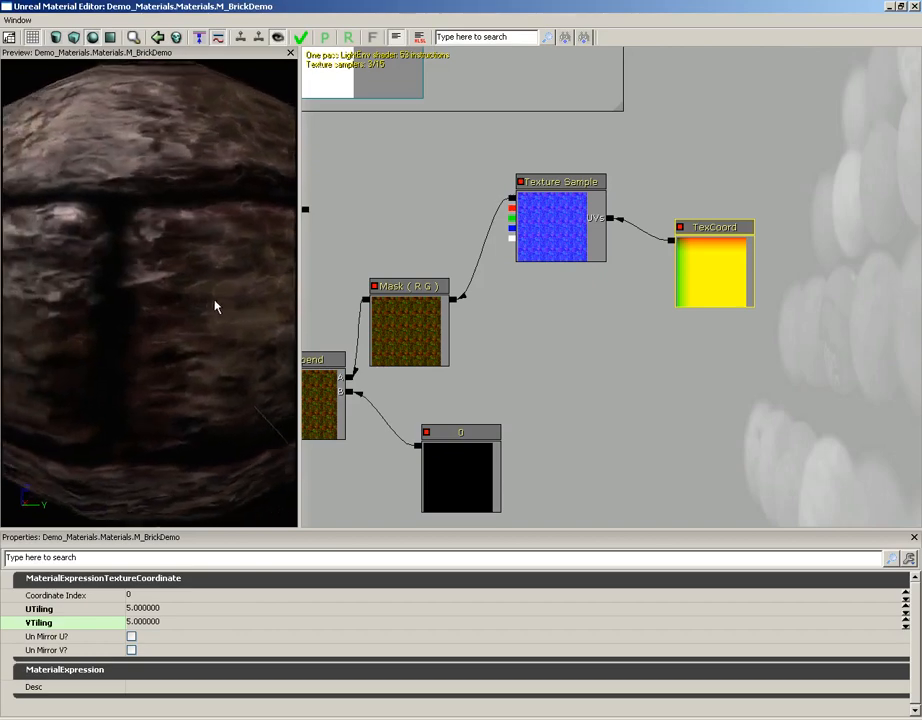
pyautogui.moveTo(215, 307); pyautogui.dragTo(226, 279)
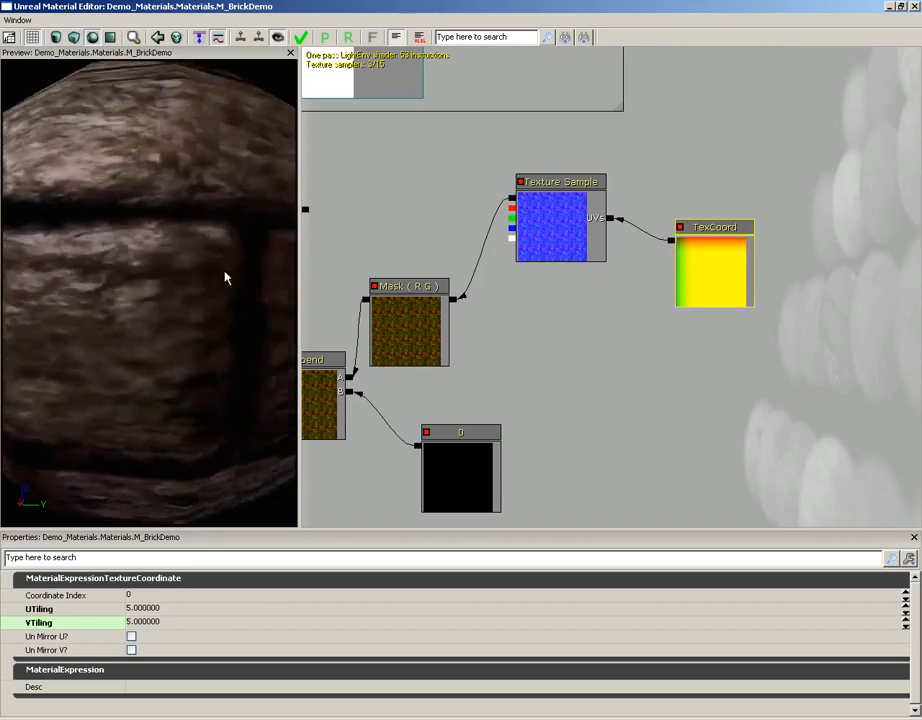
pyautogui.moveTo(226, 279); pyautogui.dragTo(188, 255, button='right')
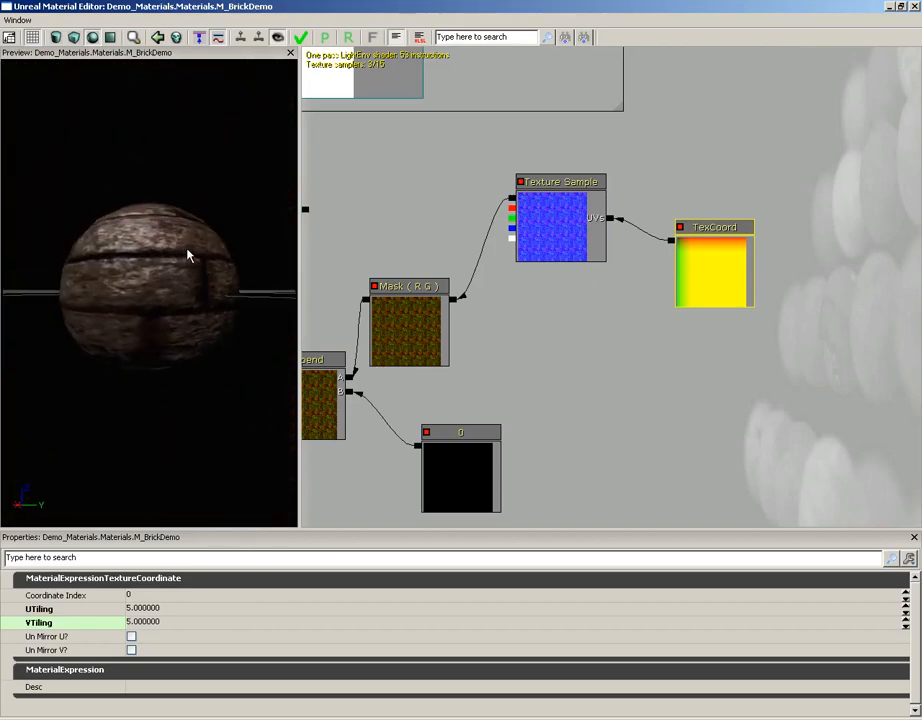
pyautogui.moveTo(187, 255); pyautogui.dragTo(177, 282)
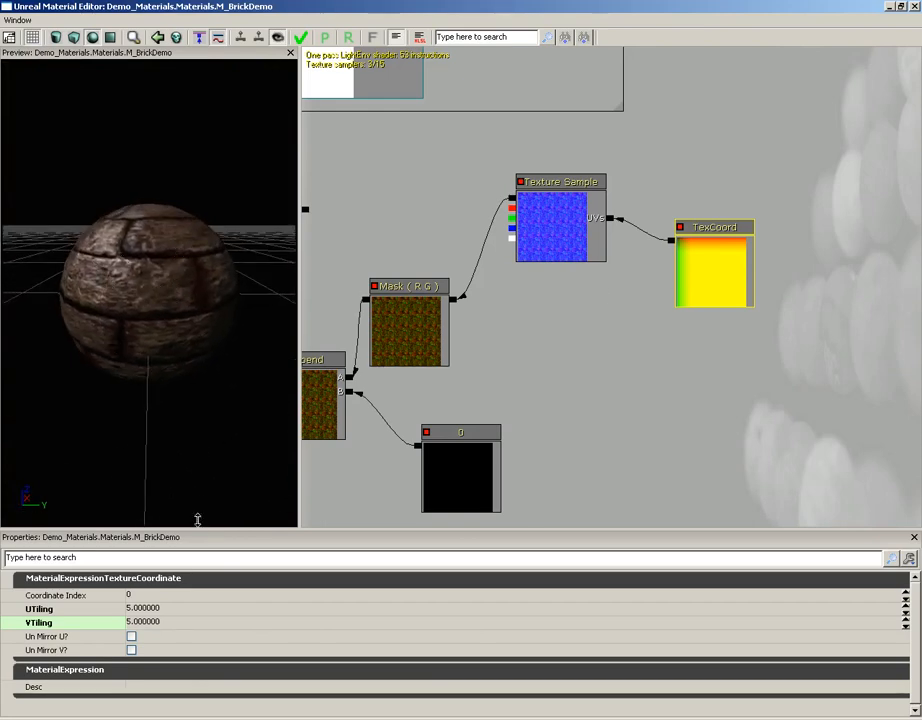
# Set the TexCoord node's VTiling to 2 and check the stretched detail on the preview sphere.
pyautogui.click(148, 608)
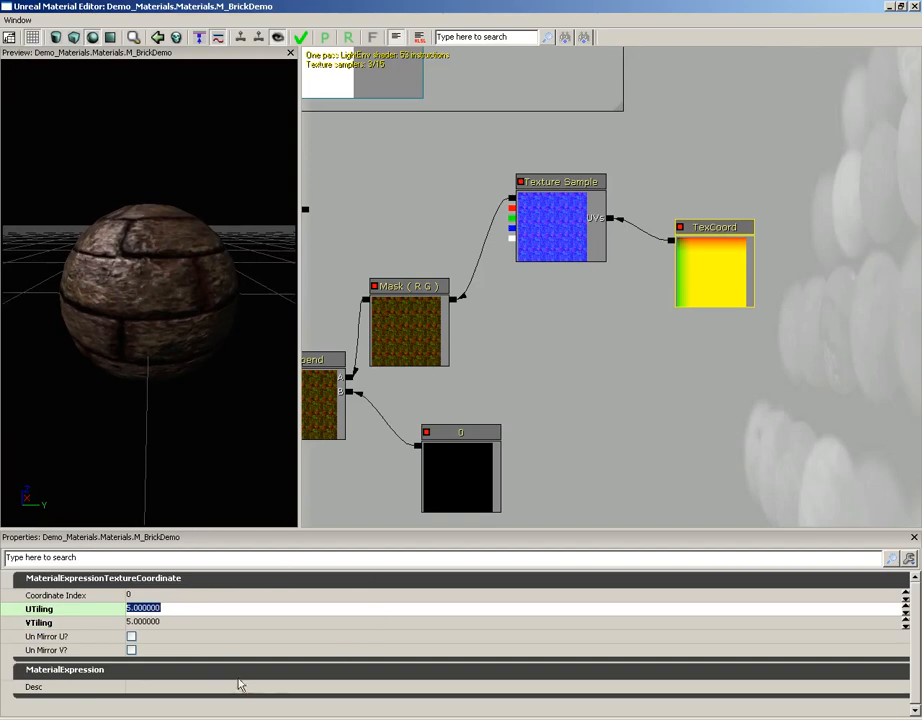
pyautogui.click(150, 622)
pyautogui.click(170, 608)
pyautogui.press('Tab')
pyautogui.write('2')
pyautogui.press('Return')
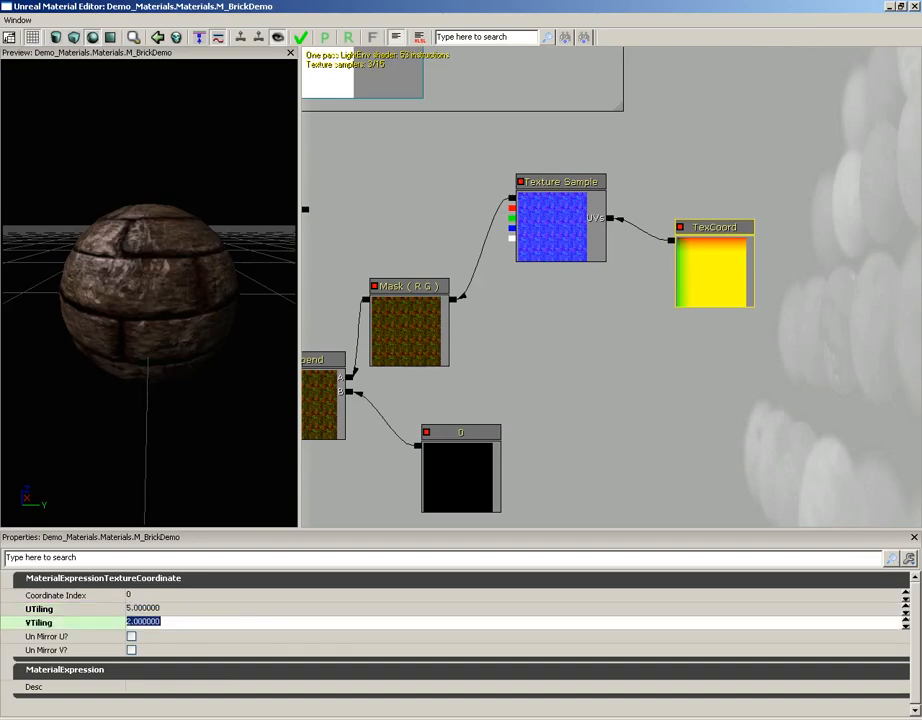
pyautogui.moveTo(144, 354); pyautogui.dragTo(104, 311)
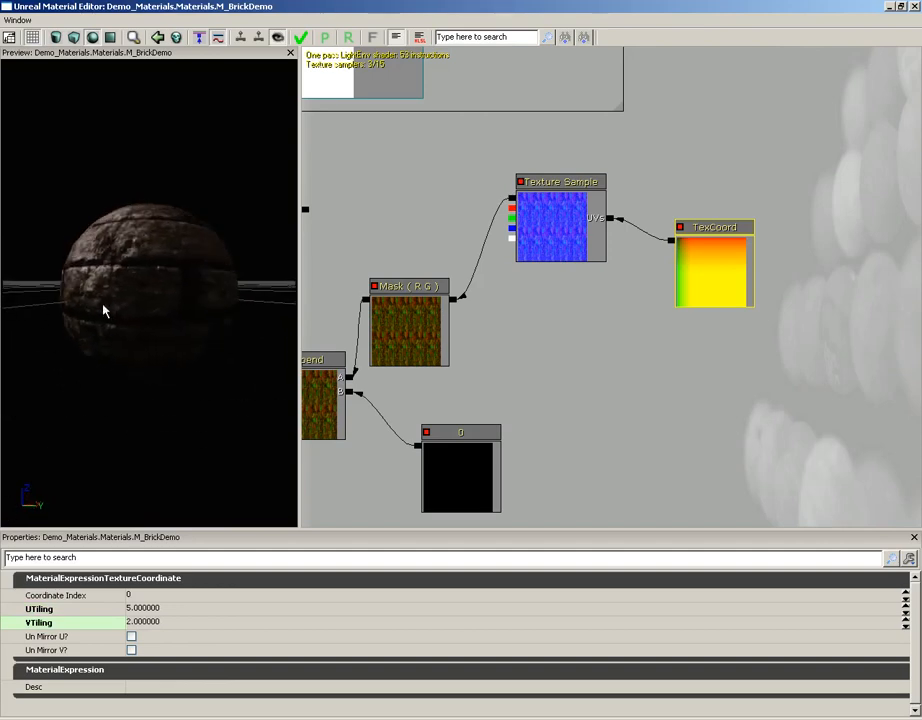
# Set the TexCoord node's VTiling to 1 and rotate the preview sphere to compare the detail.
pyautogui.click(142, 622)
pyautogui.write('1')
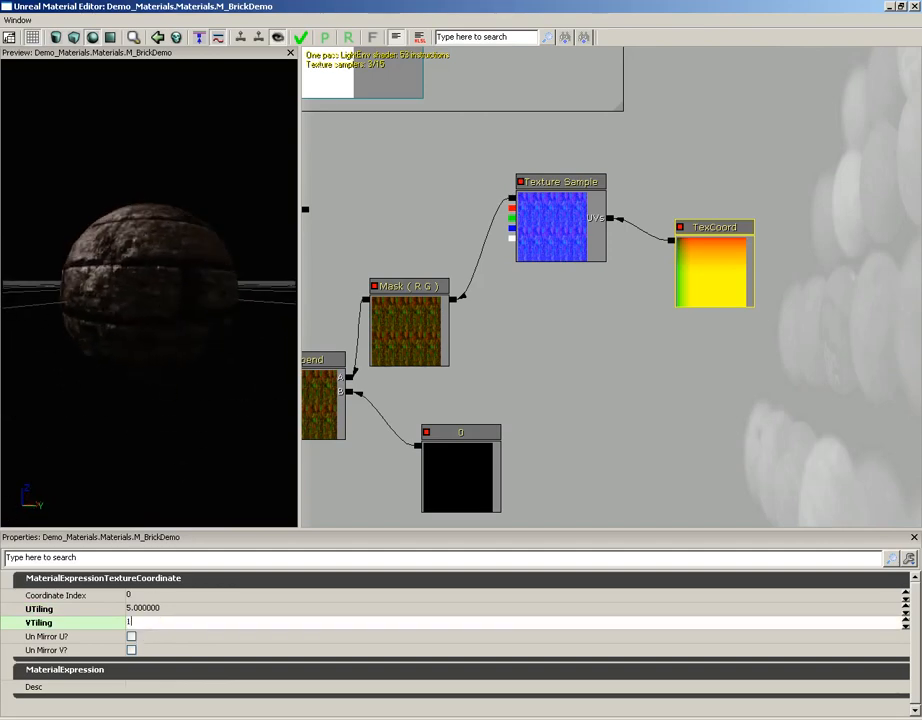
pyautogui.press('Return')
pyautogui.moveTo(74, 243); pyautogui.dragTo(301, 215)
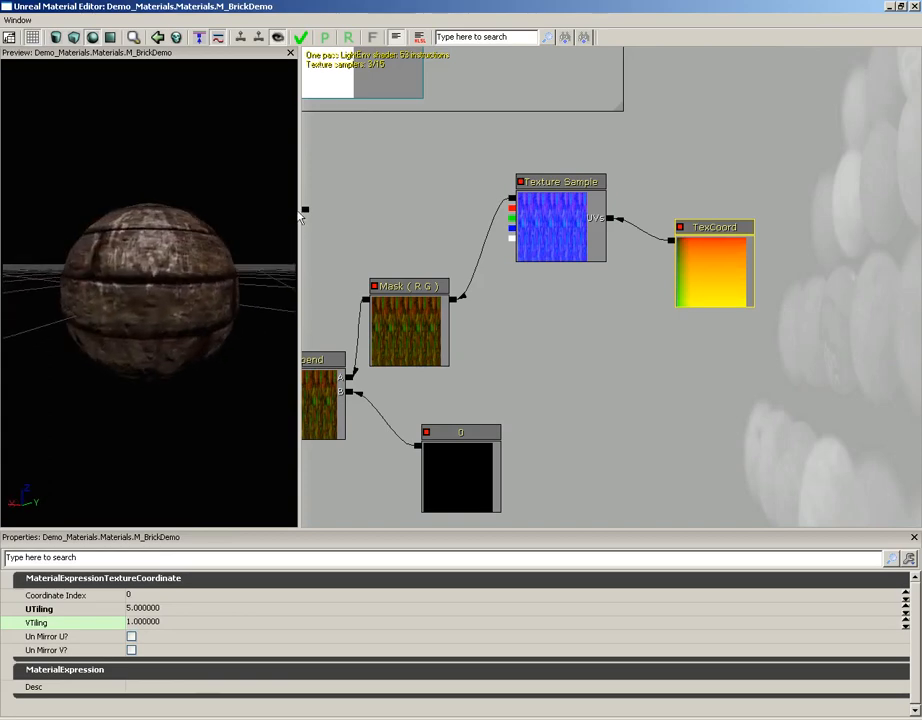
# Set the TexCoord node's UTiling to 1 and VTiling to 5, and check the preview sphere.
pyautogui.click(148, 612)
pyautogui.write('1')
pyautogui.press('Tab')
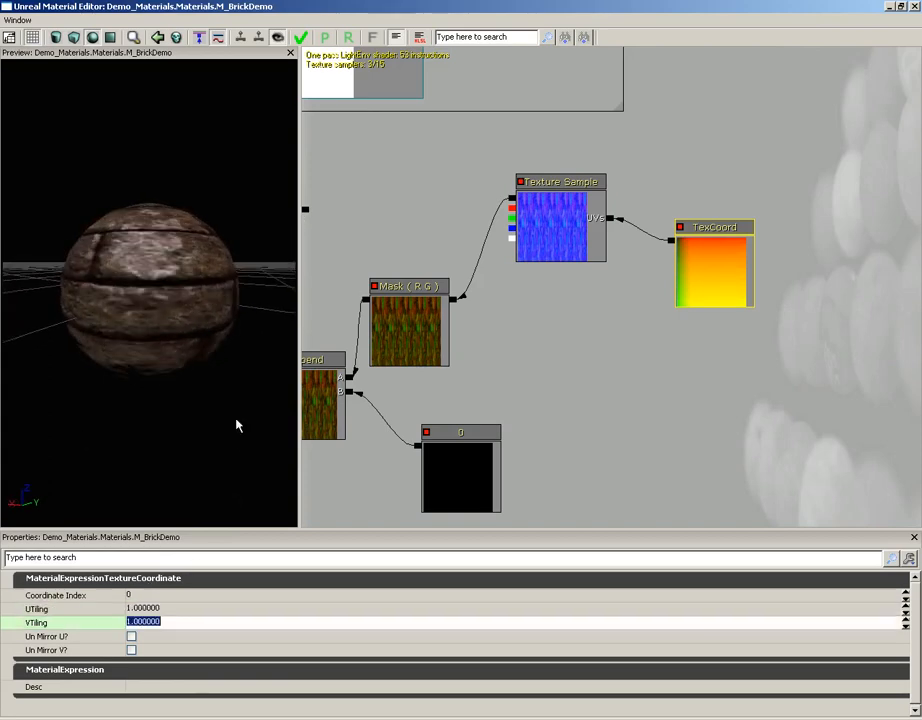
pyautogui.moveTo(237, 426); pyautogui.dragTo(118, 250)
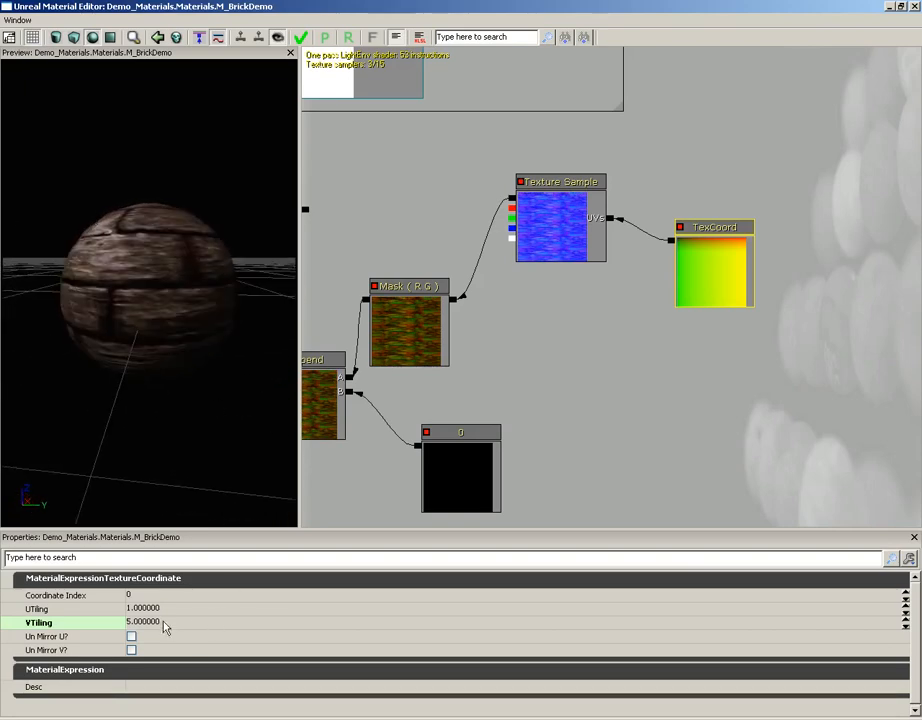
# Set the TexCoord node's UTiling to 5 to match its VTiling.
pyautogui.click(163, 610)
pyautogui.write('5')
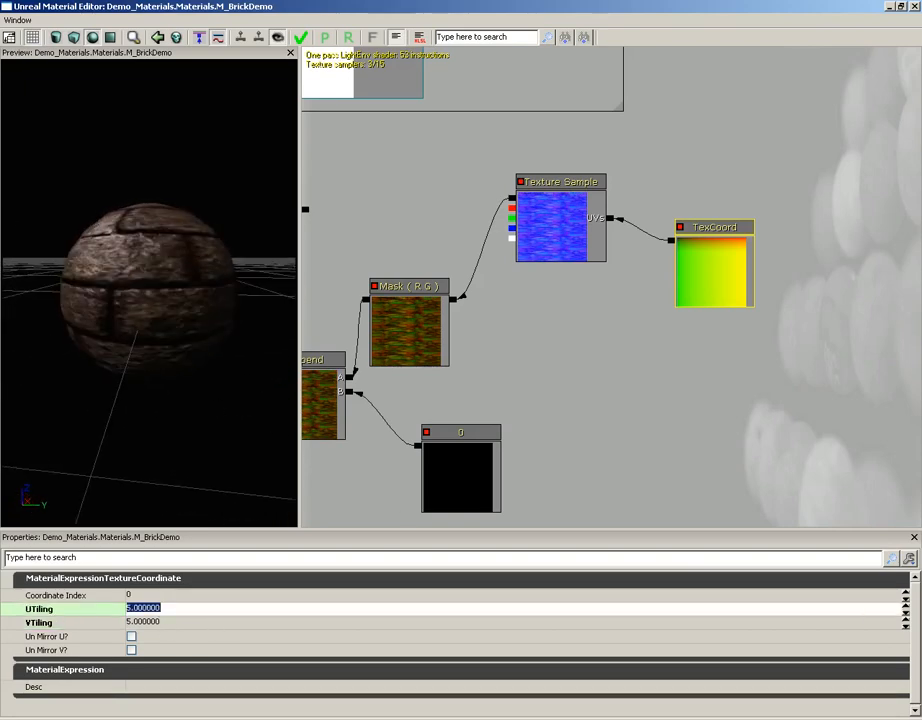
pyautogui.press('Return')
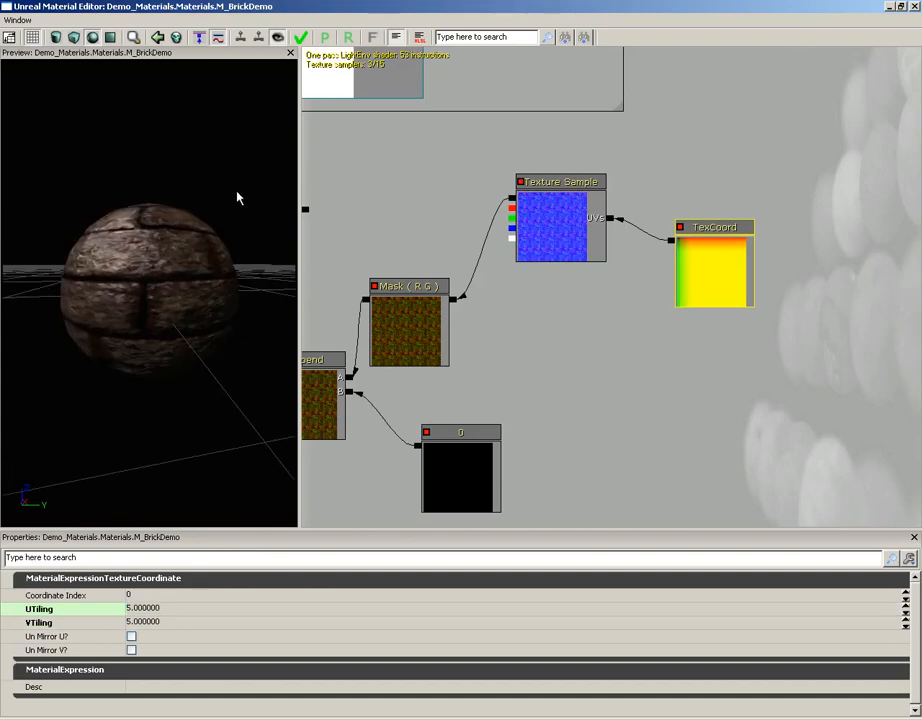
# Select all the normal map nodes from Add through TexCoord and shift them together slightly to the right.
pyautogui.scroll(-3, 541, 335)
pyautogui.scroll(-1, 603, 279)
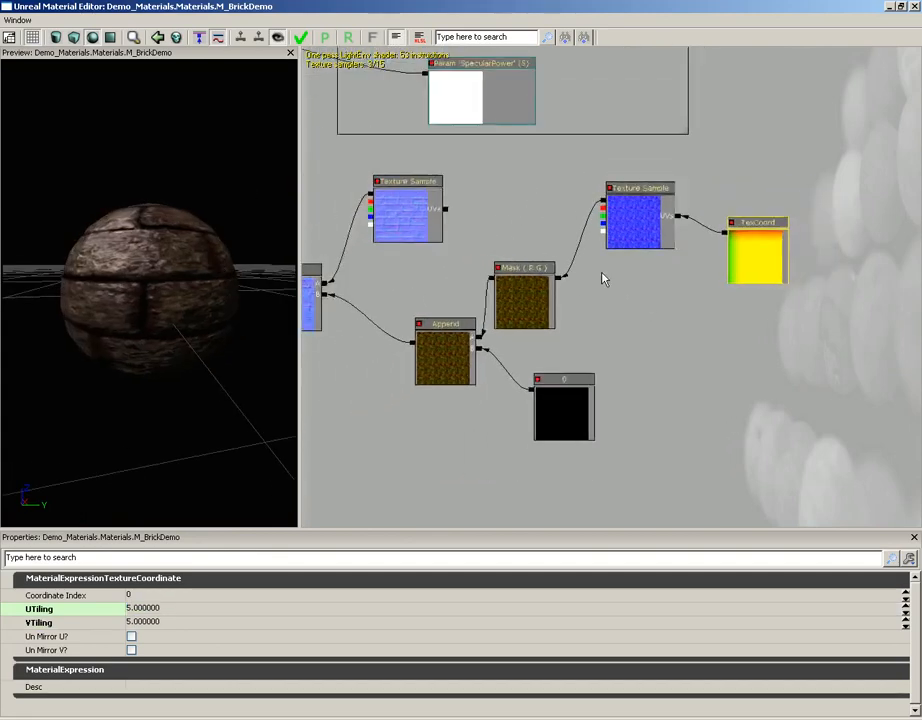
pyautogui.scroll(-1, 602, 279)
pyautogui.moveTo(606, 301); pyautogui.dragTo(656, 298)
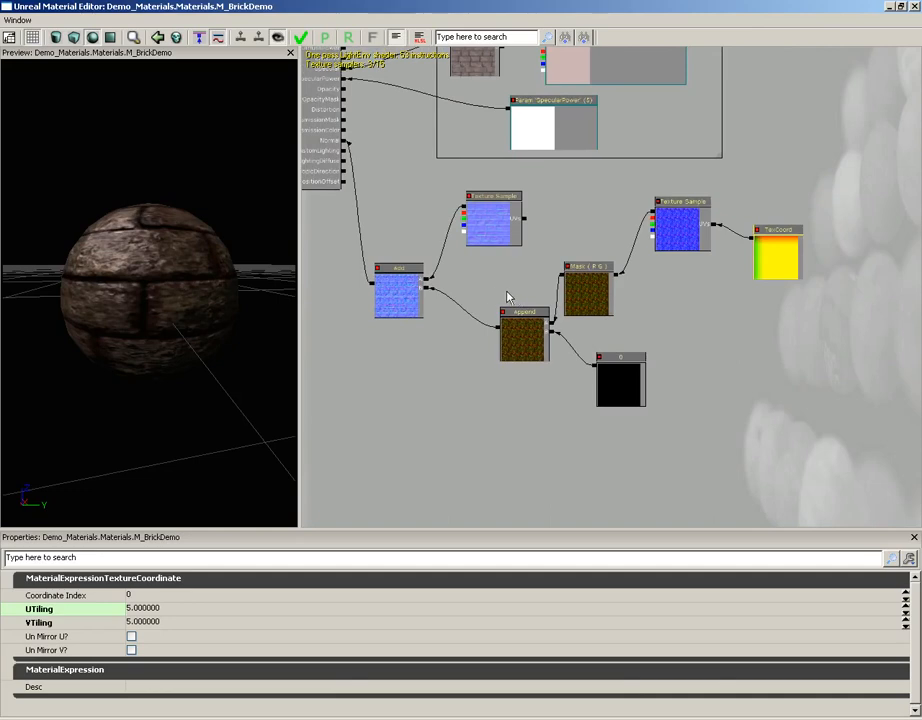
pyautogui.keyDown('ctrl'); pyautogui.keyDown('alt'); pyautogui.moveTo(366, 176); pyautogui.dragTo(842, 436); pyautogui.keyUp('alt'); pyautogui.keyUp('ctrl')
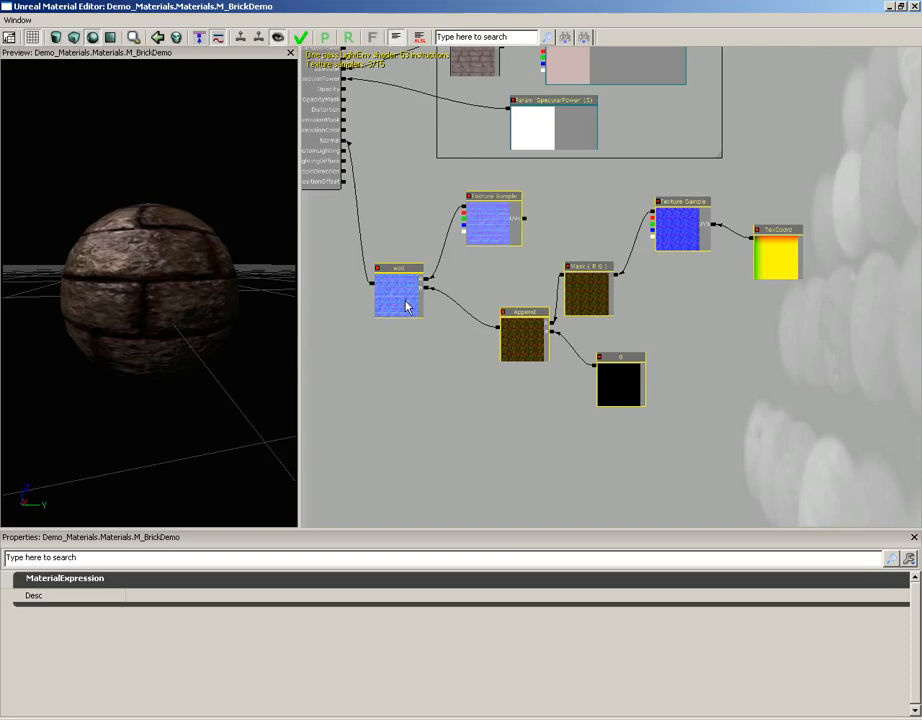
pyautogui.moveTo(397, 298); pyautogui.dragTo(440, 312)
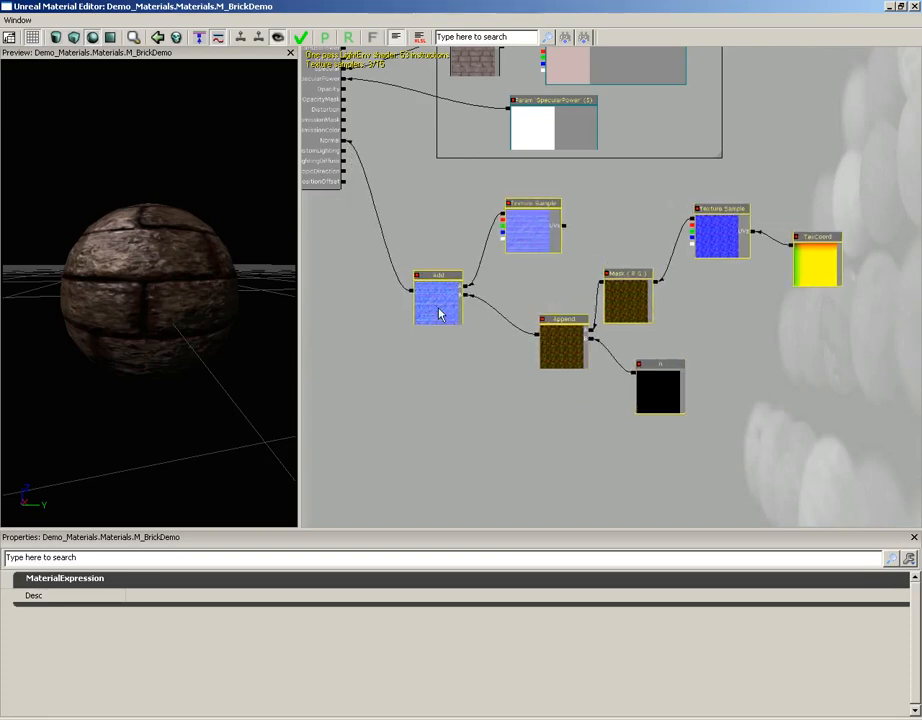
# Frame the selected nodes in a comment named "Normal" and move it right so it lines up below the Specular comment.
pyautogui.rightClick(430, 248)
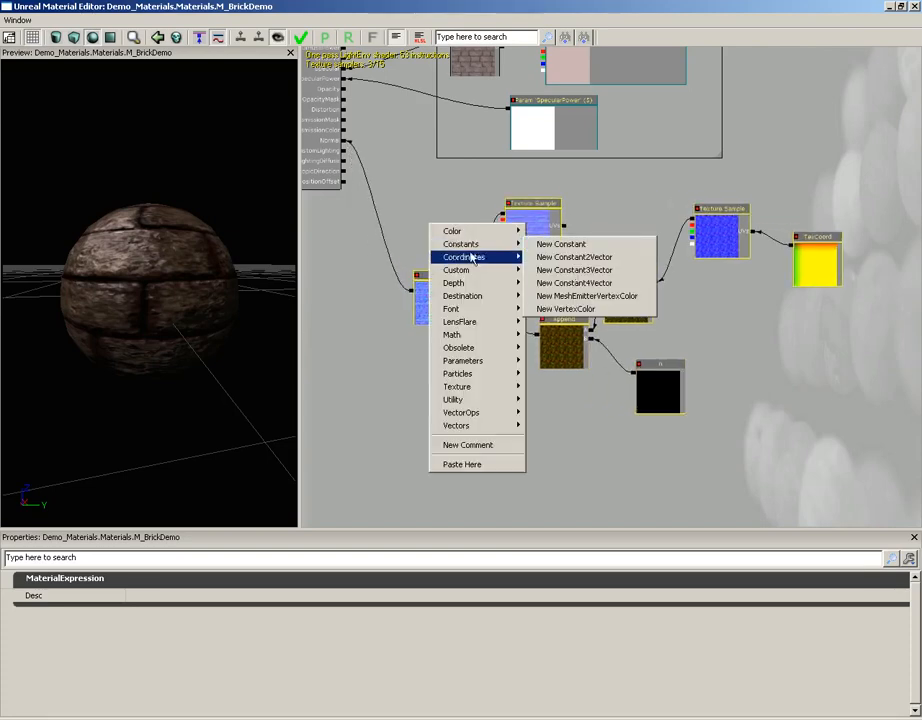
pyautogui.click(470, 444)
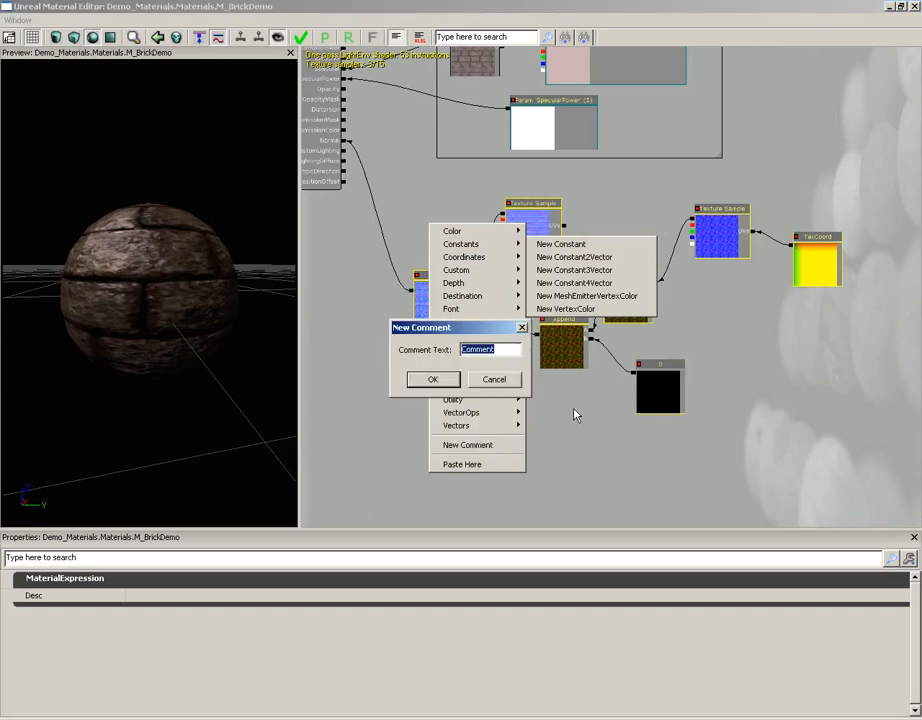
pyautogui.write('Normal')
pyautogui.click(437, 383)
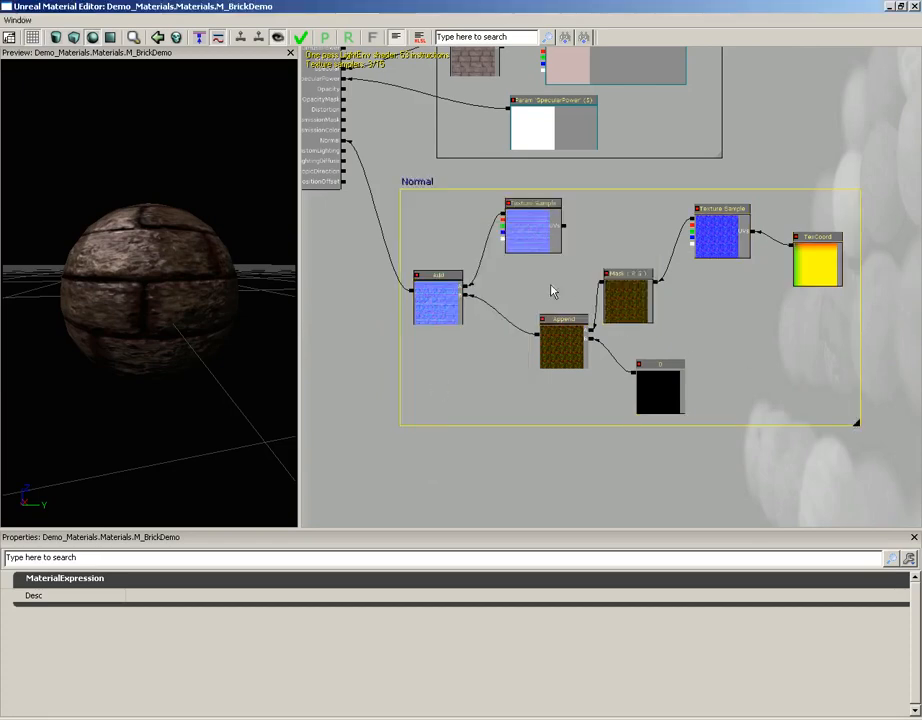
pyautogui.moveTo(420, 187); pyautogui.dragTo(452, 182)
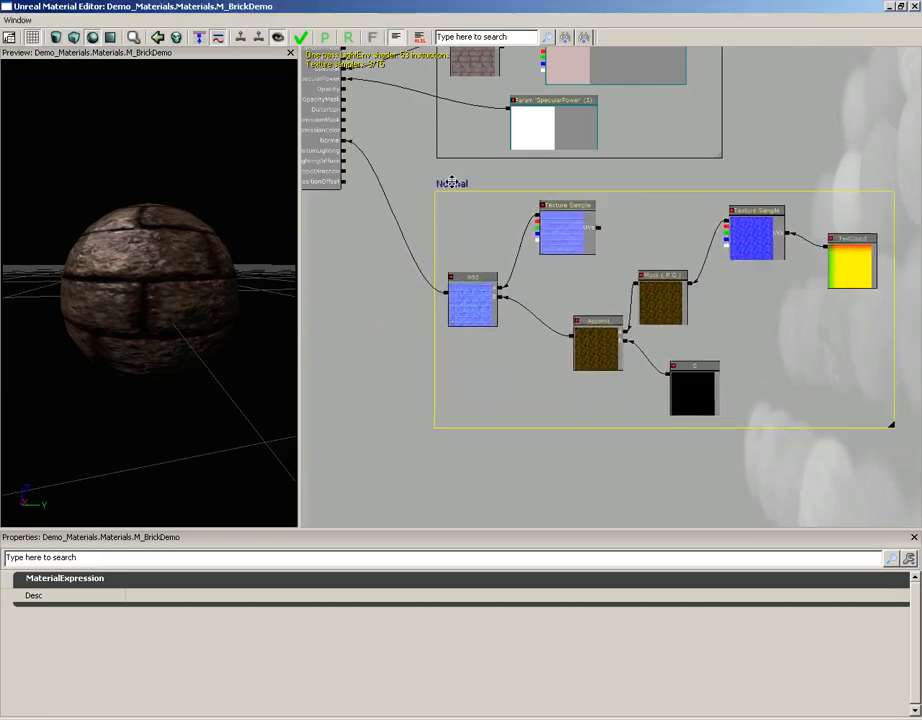
pyautogui.scroll(-3, 474, 214)
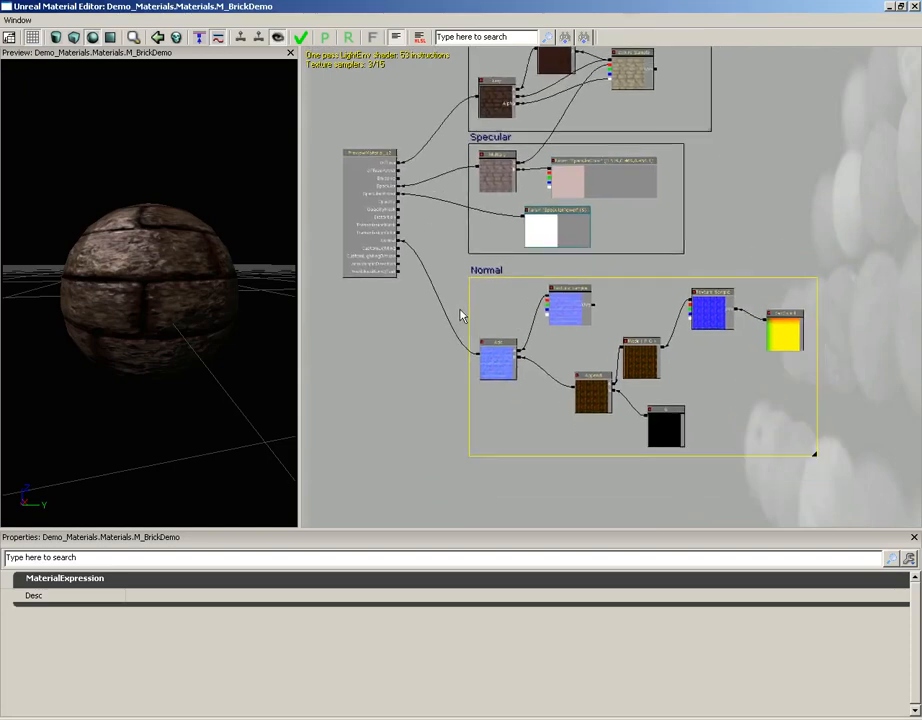
# Apply the M_BrickDemo changes to the original material, and close the Material Editor and Content Browser to return to the level.
pyautogui.moveTo(460, 310); pyautogui.dragTo(460, 308)
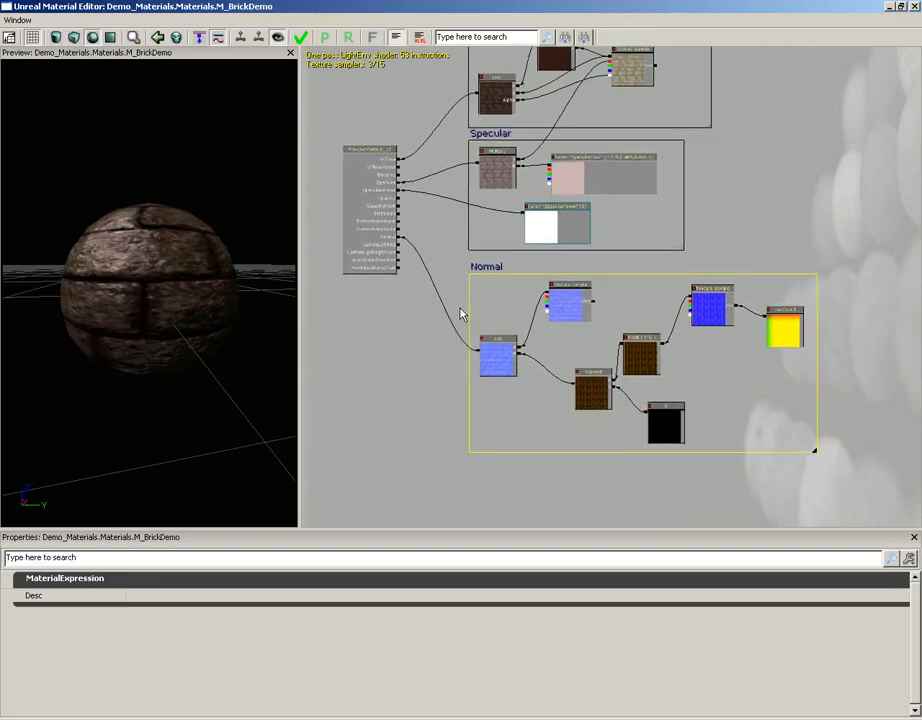
pyautogui.click(301, 40)
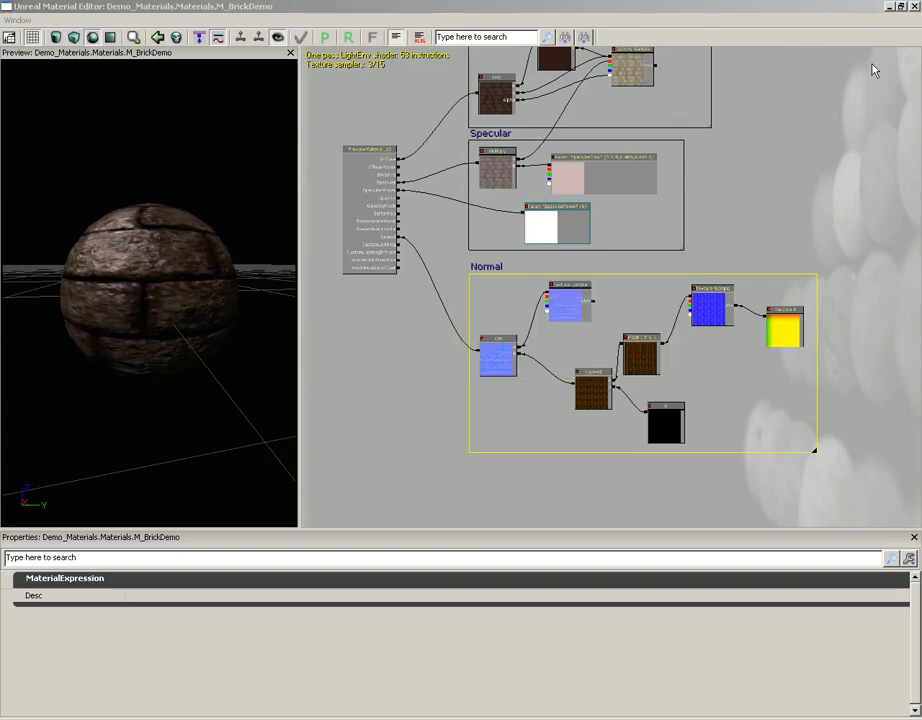
pyautogui.click(914, 6)
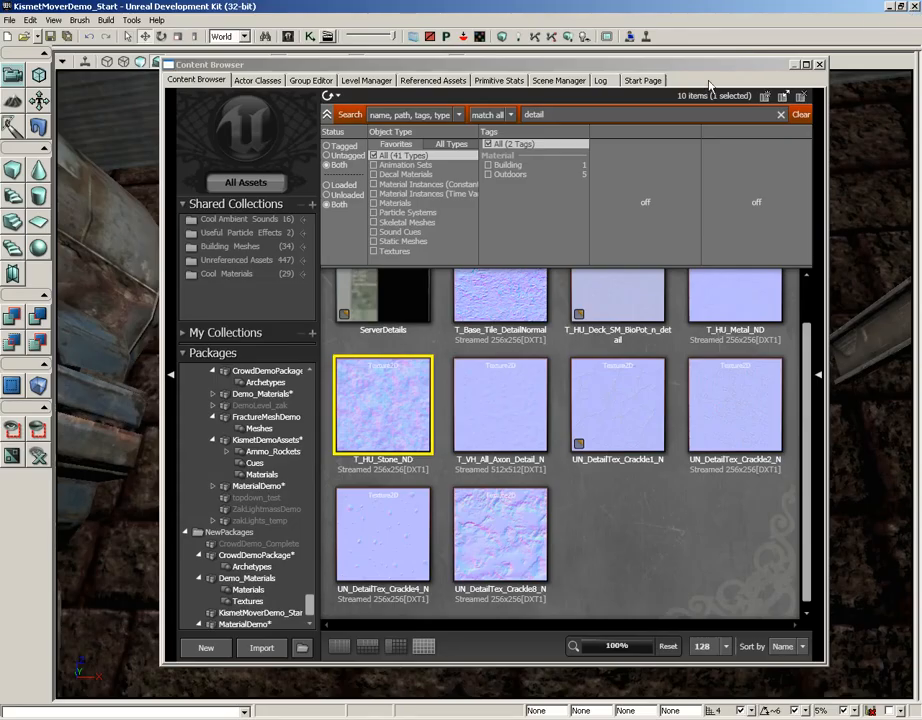
pyautogui.click(820, 65)
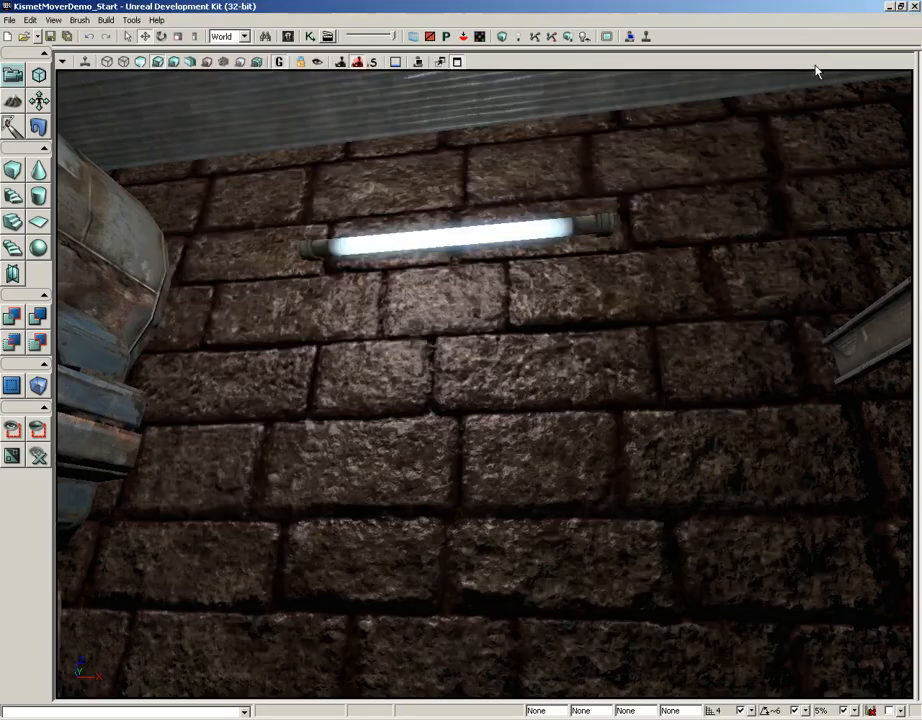
# Examine the brick wall below the fluorescent light in the level, from a distance and up close, to judge the surface detail.
pyautogui.moveTo(581, 290); pyautogui.dragTo(605, 319, button='right')
pyautogui.moveTo(561, 291)
pyautogui.mouseDown()
pyautogui.moveTo(544, 298)
pyautogui.moveTo(560, 292)
pyautogui.mouseUp()
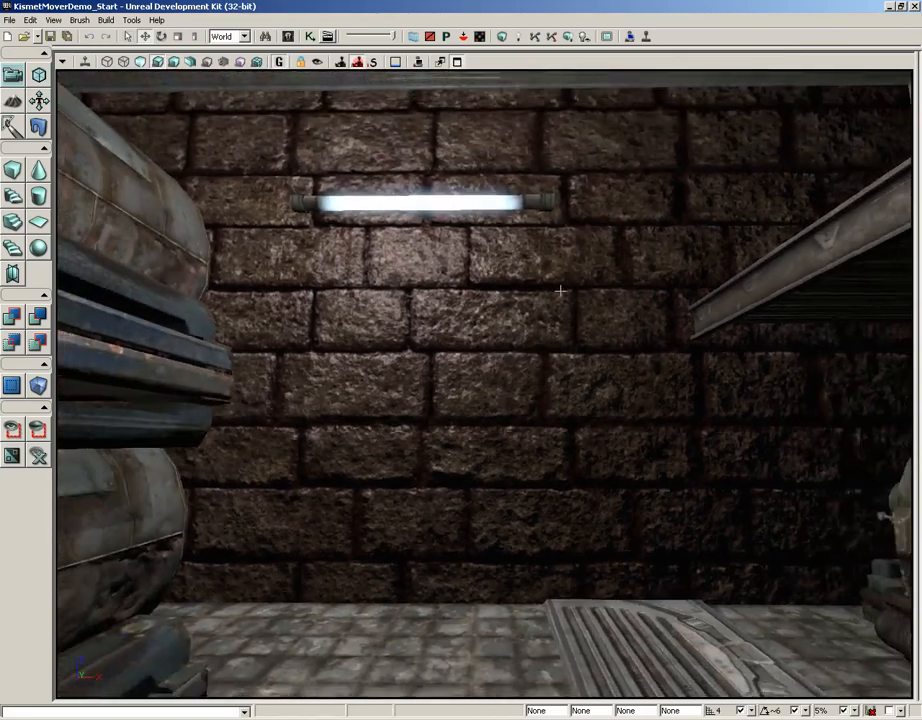
pyautogui.moveTo(560, 292); pyautogui.dragTo(558, 273, button='right')
pyautogui.moveTo(558, 273); pyautogui.dragTo(535, 200)
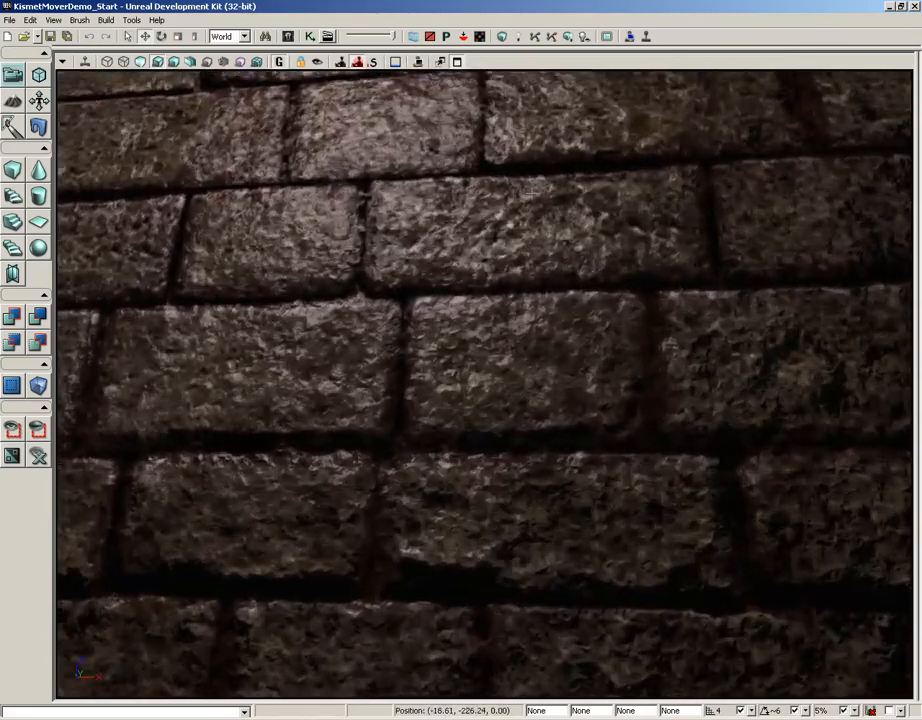
pyautogui.moveTo(557, 308); pyautogui.dragTo(554, 282, button='right')
pyautogui.moveTo(549, 292)
pyautogui.mouseDown()
pyautogui.moveTo(547, 268)
pyautogui.moveTo(548, 312)
pyautogui.mouseUp()
pyautogui.moveTo(491, 302); pyautogui.dragTo(490, 369, button='right')
pyautogui.moveTo(490, 369); pyautogui.dragTo(443, 377)
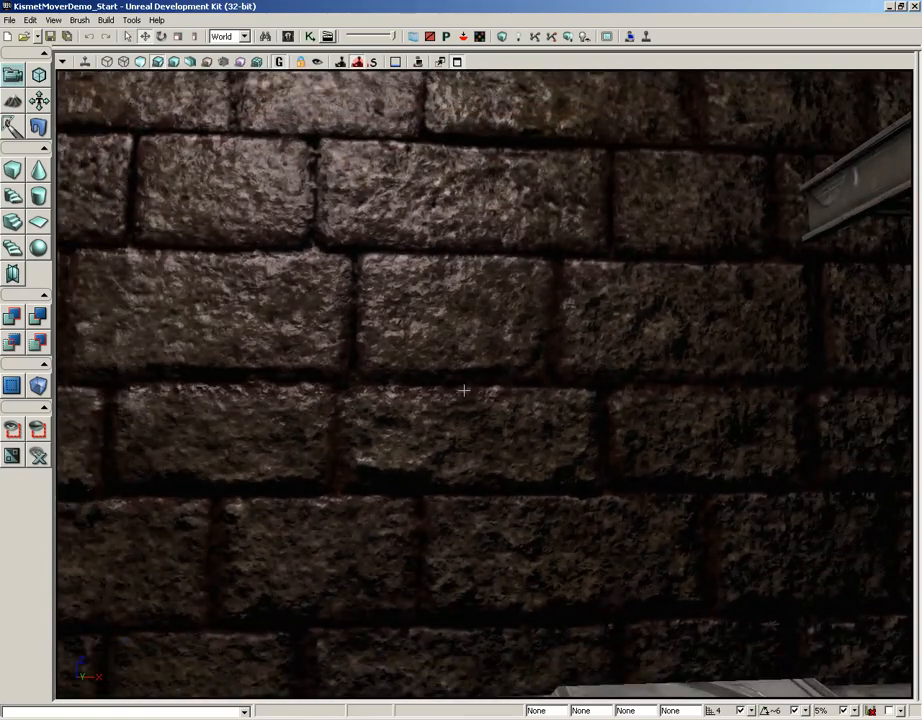